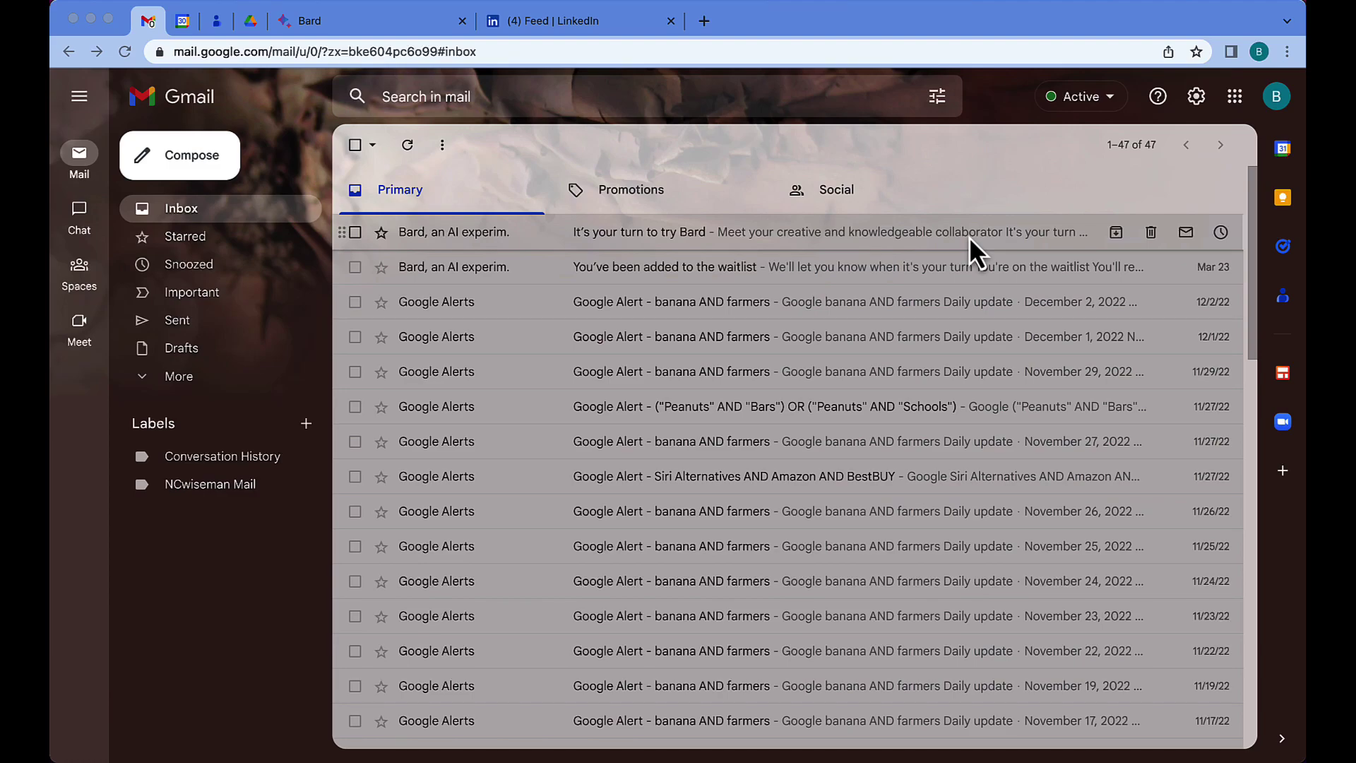
- Open the Google account menu from the profile avatar in Gmail
left_click(1276, 97)
left_click(990, 106)
left_click(1278, 98)
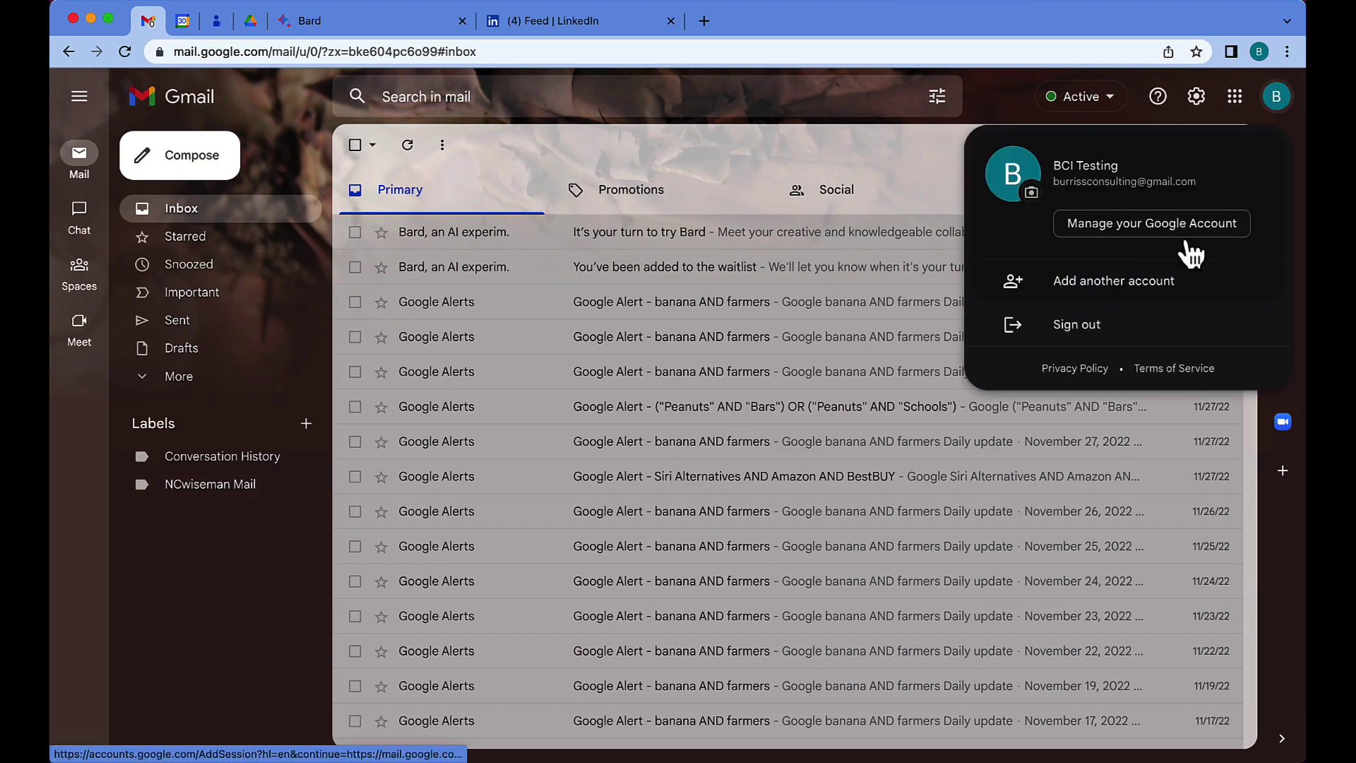
- In Google Account's Personal info, open the details of the listed phone number
left_click(1139, 228)
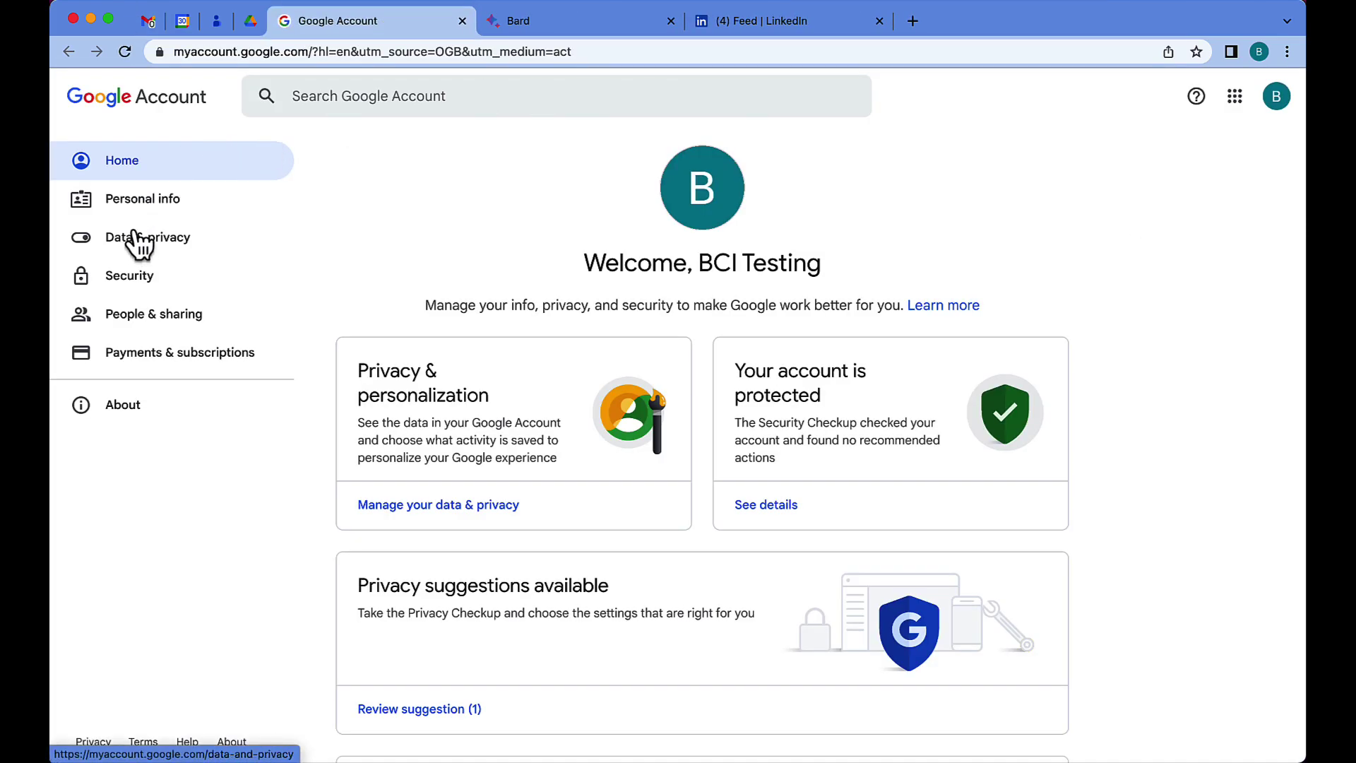
left_click(141, 198)
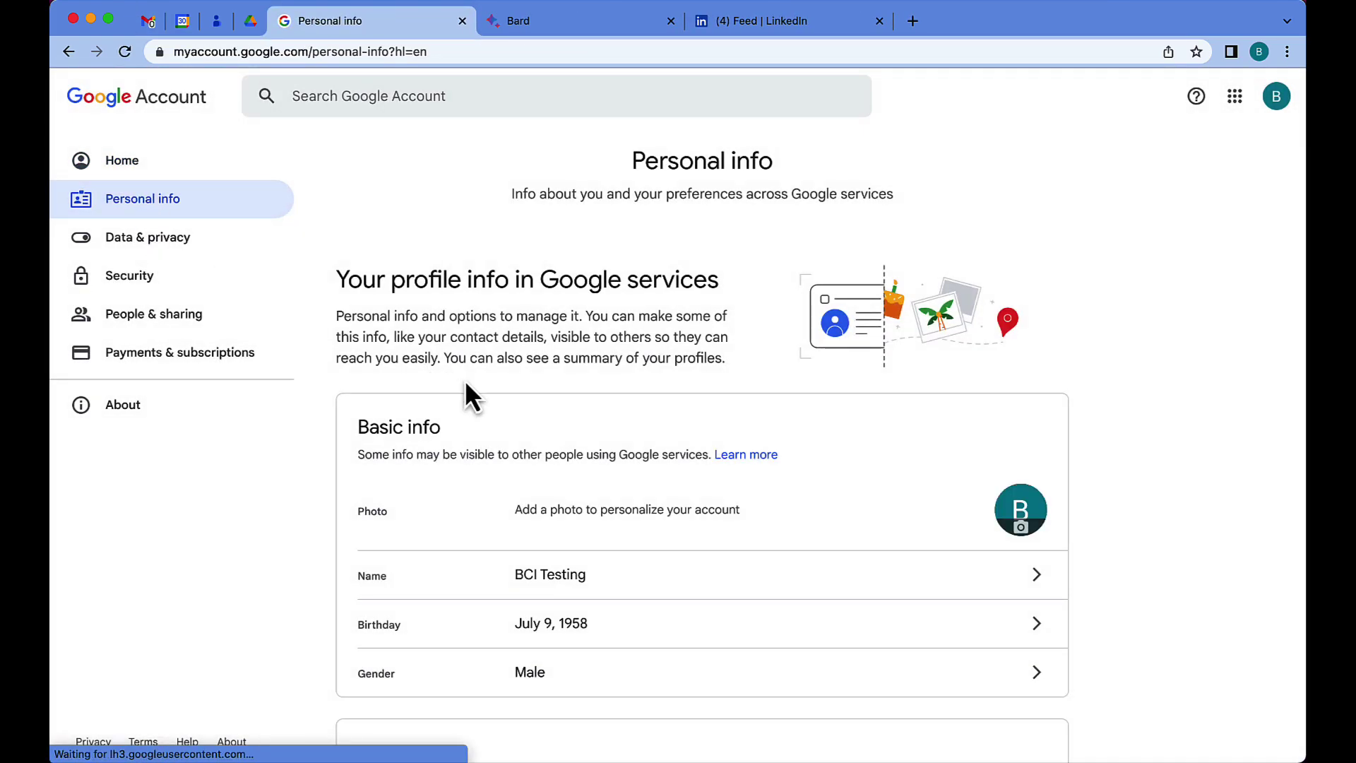
scroll(465, 380, "down", 5)
scroll(464, 379, "down", 3)
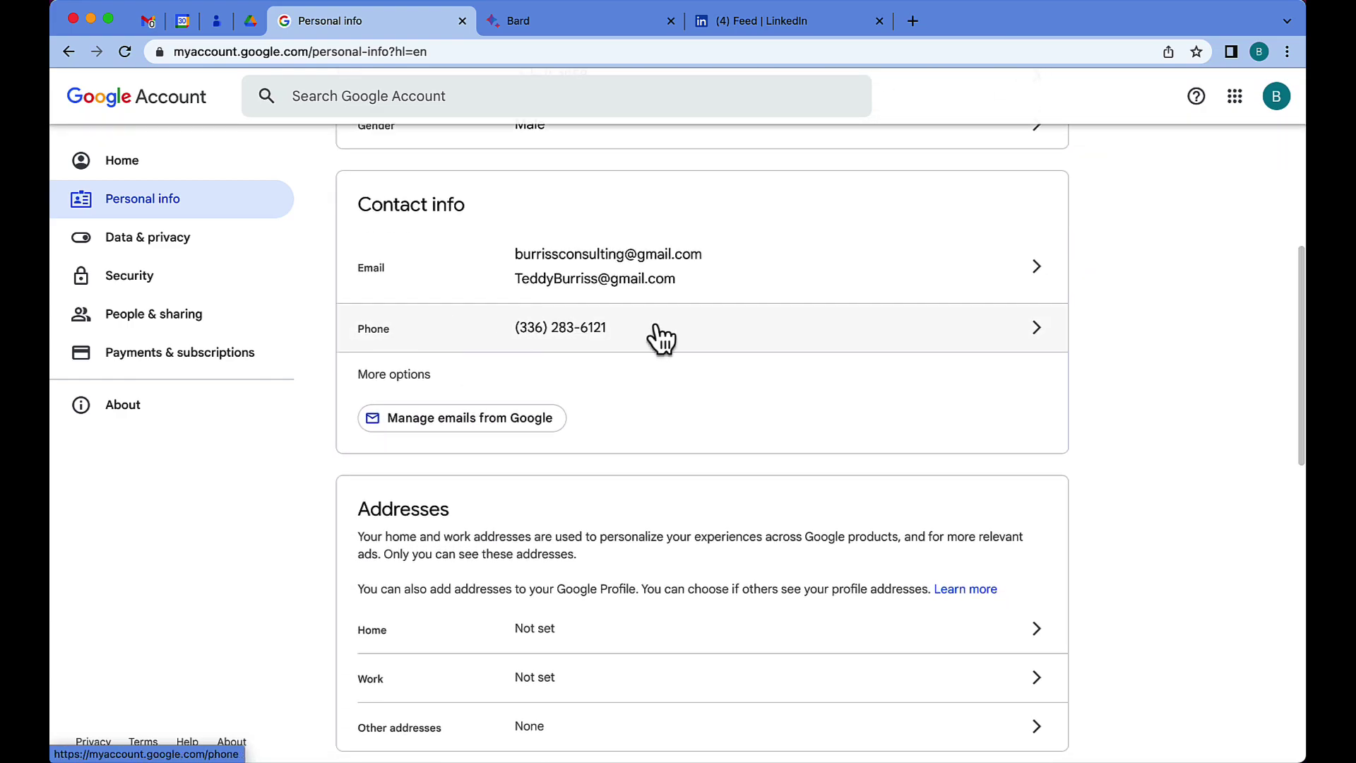
left_click(833, 343)
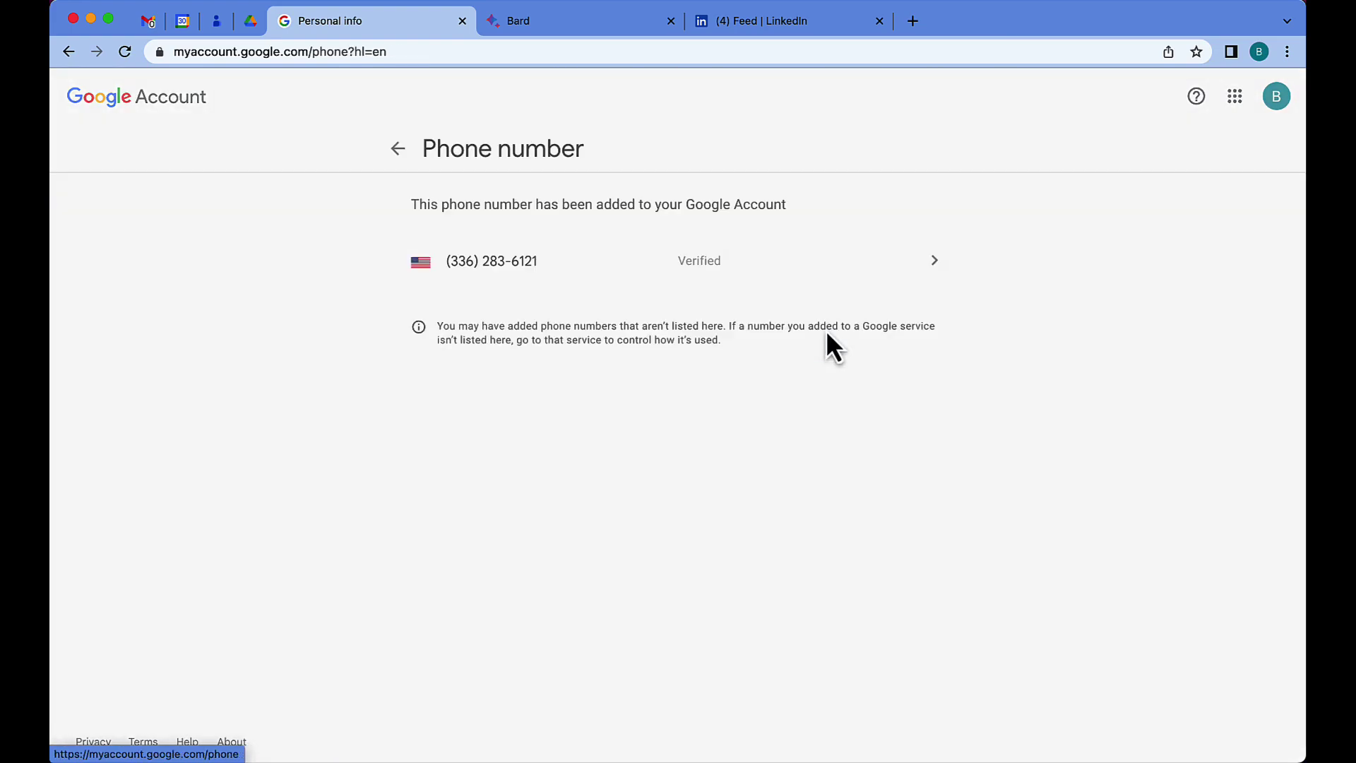
left_click(707, 260)
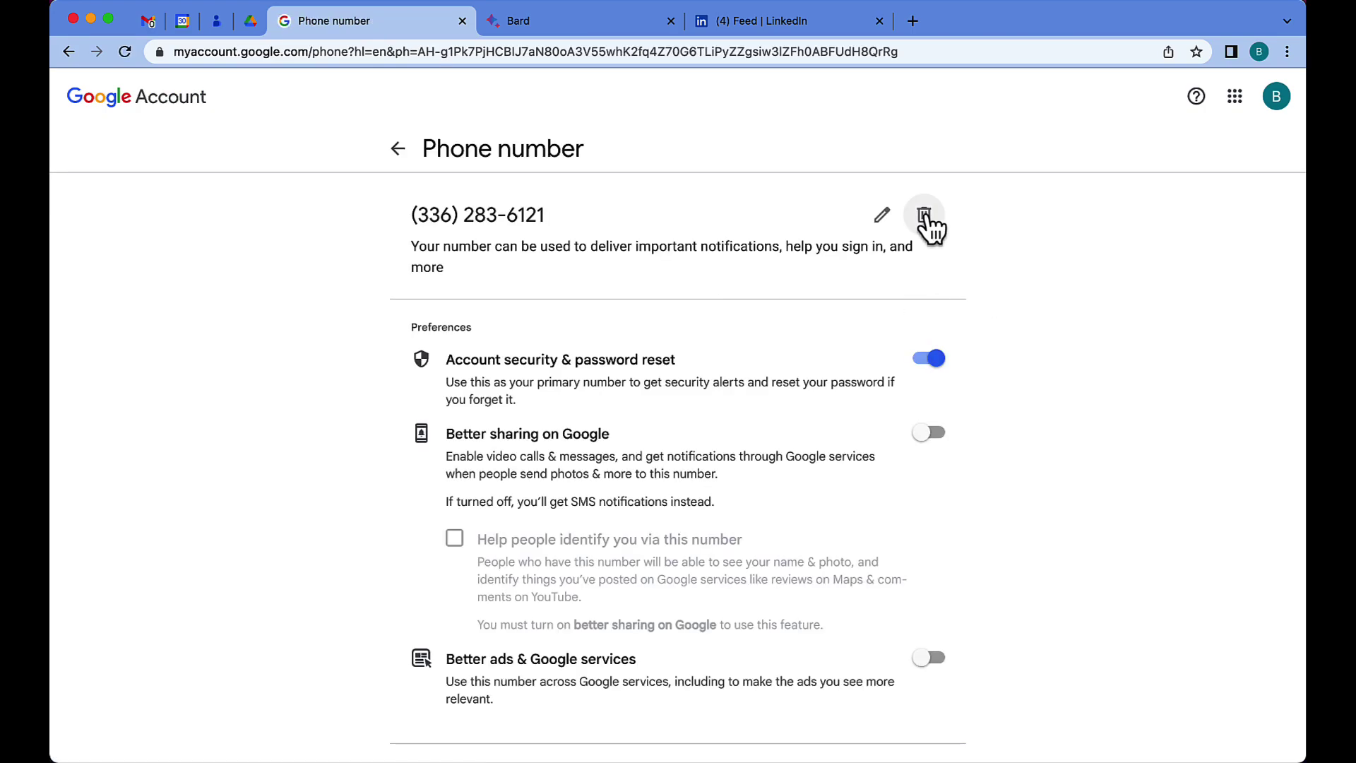
- Delete the phone number after re-entering the account password
left_click(925, 215)
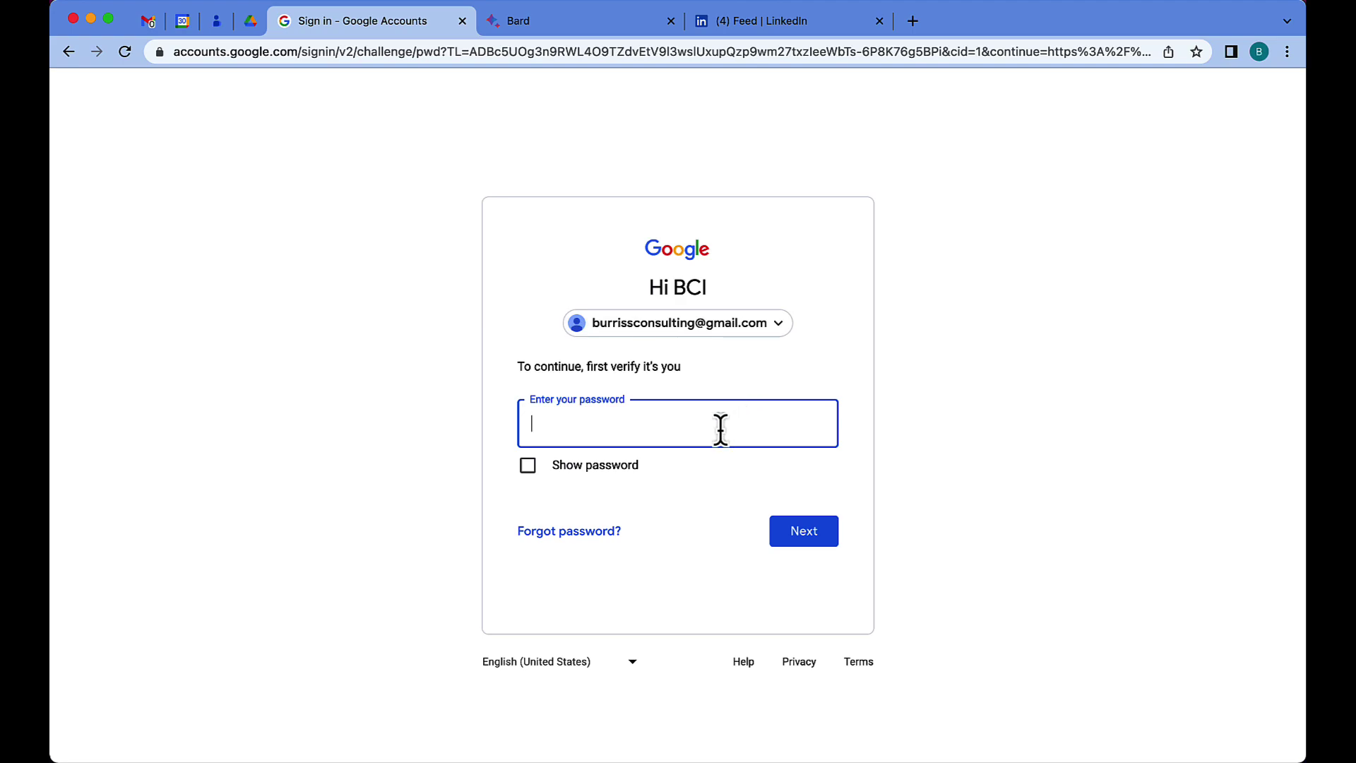
left_click(677, 423)
type("********")
key("Return")
left_click(924, 216)
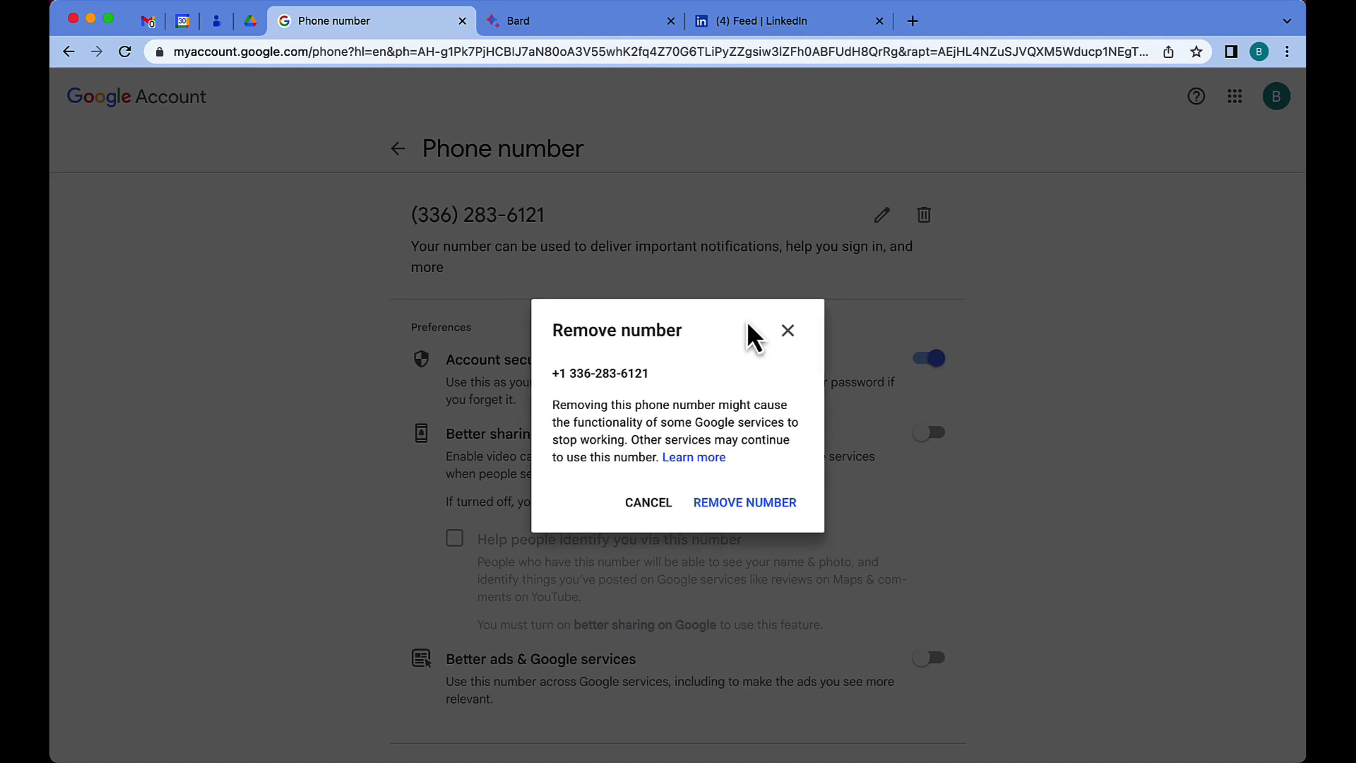
left_click(741, 502)
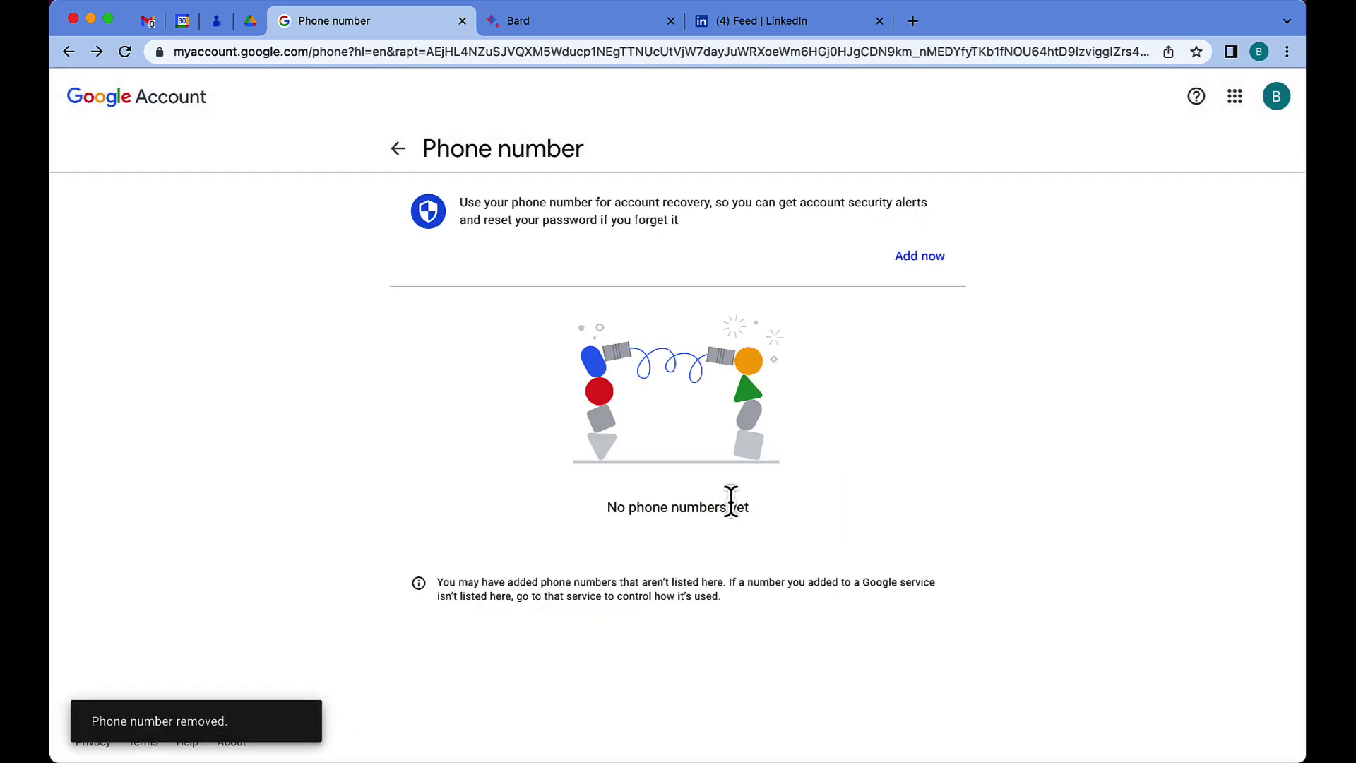
- Go from Personal info to Security and open the 2-Step Verification settings
left_click(399, 149)
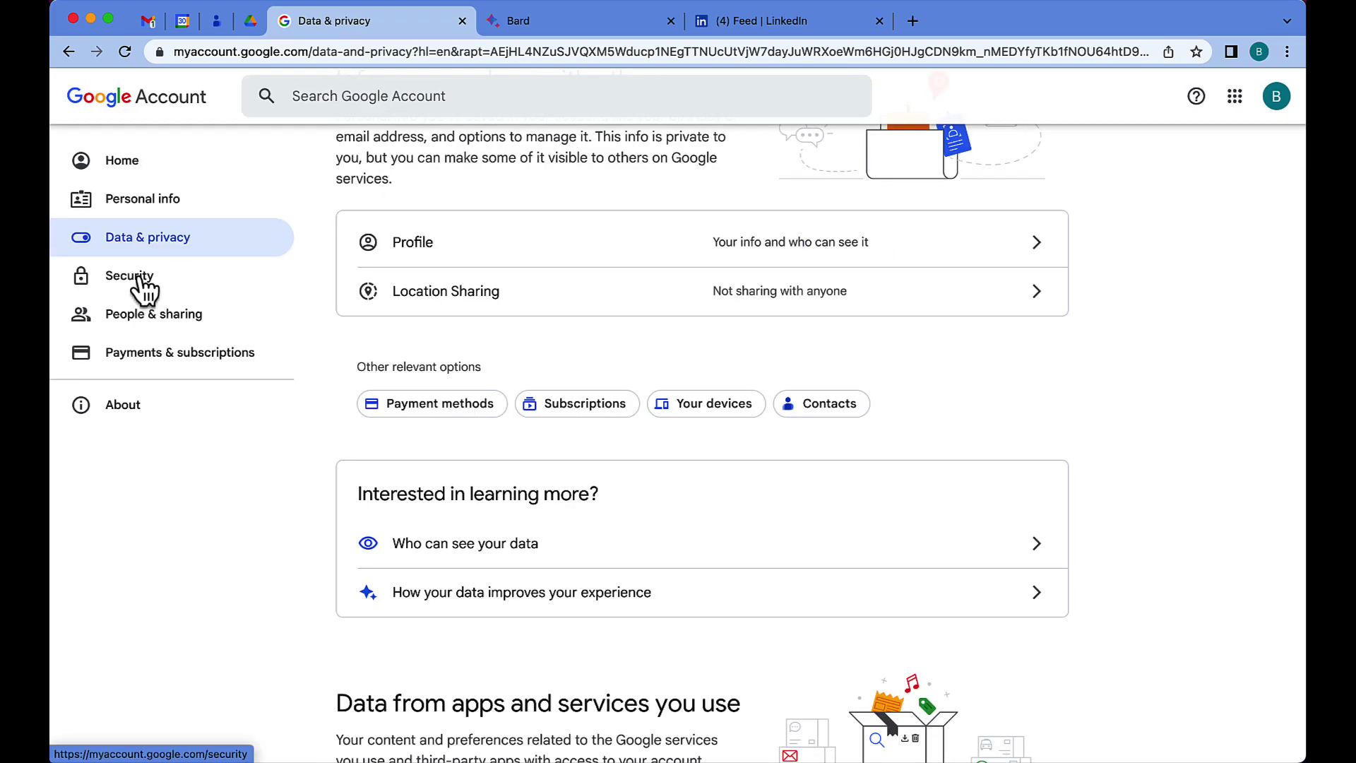
left_click(142, 286)
scroll(613, 330, "down", 3)
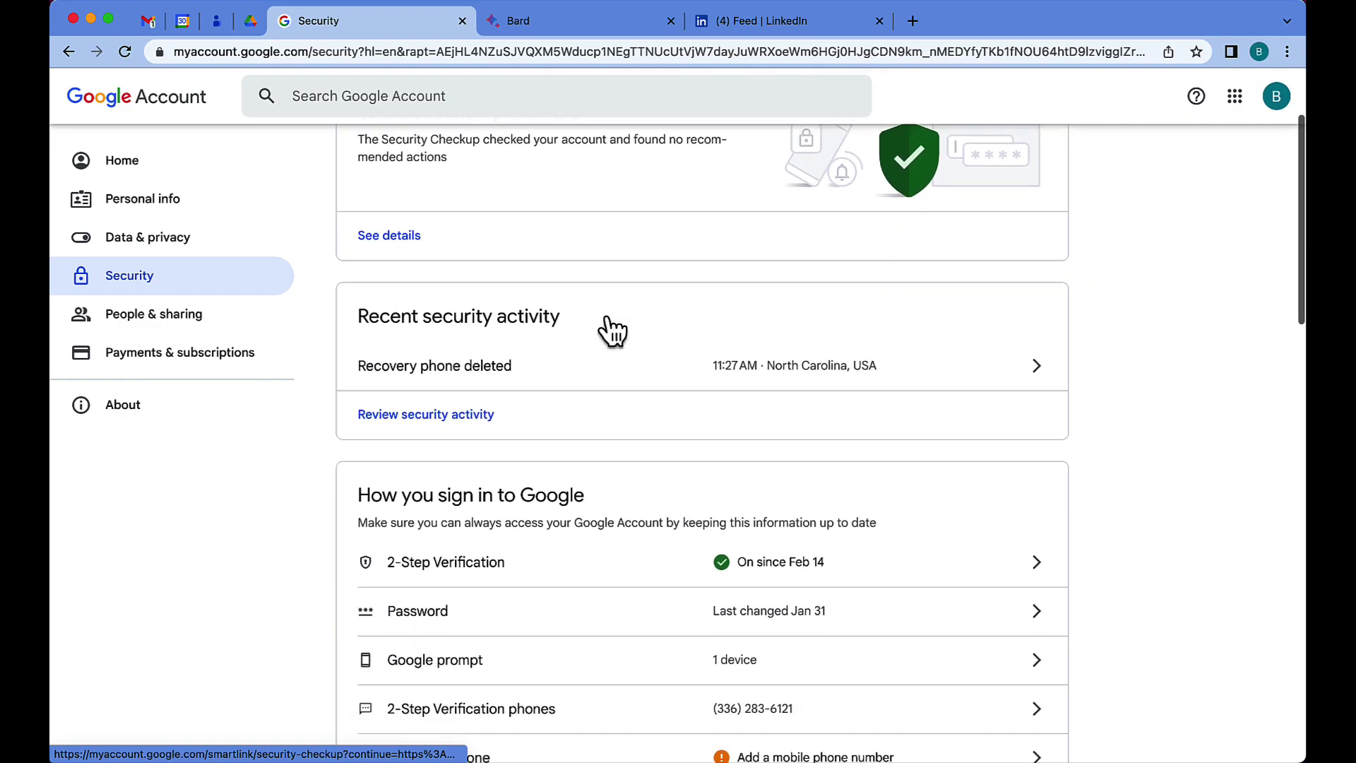
scroll(613, 331, "down", 3)
scroll(593, 350, "down", 2)
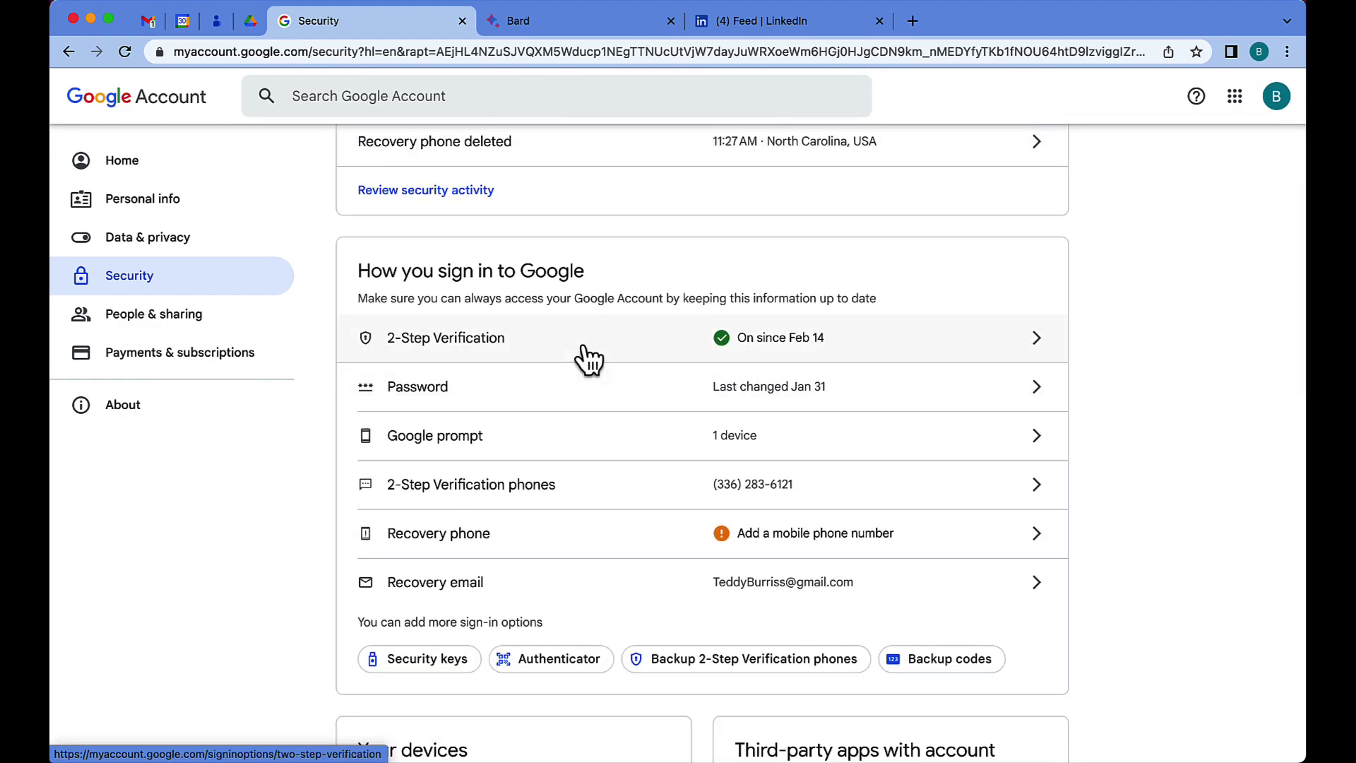
left_click(589, 350)
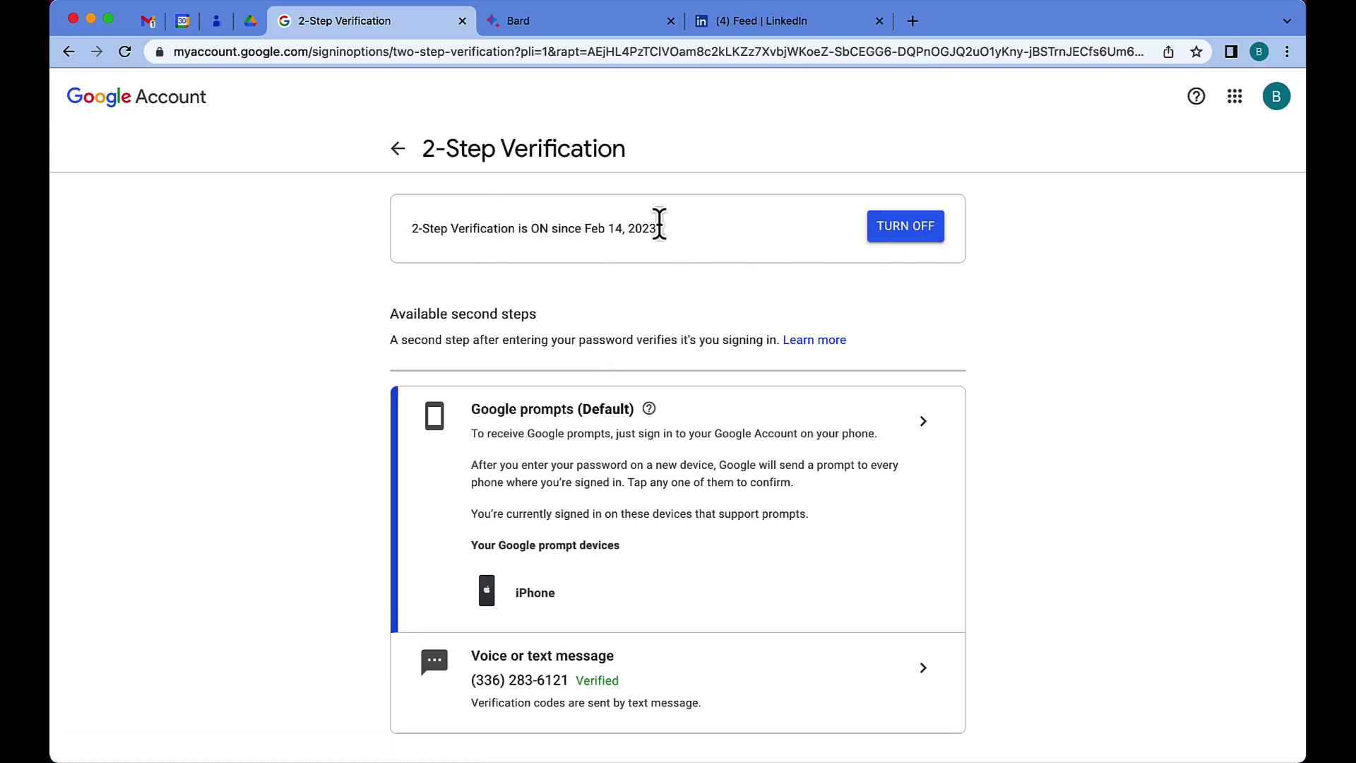
scroll(707, 283, "down", 3)
scroll(706, 297, "down", 1)
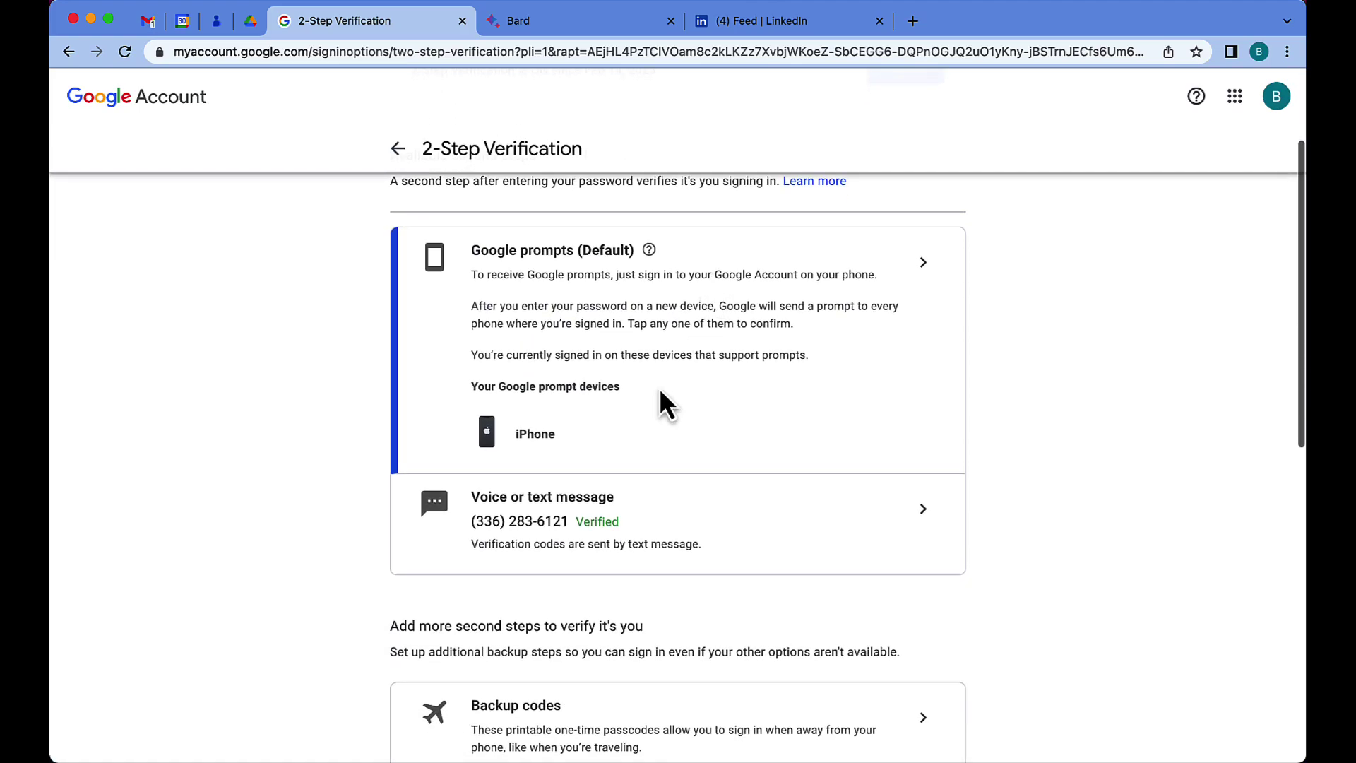
- Delete the Voice or text message number from 2-Step Verification phones, then go back
left_click(922, 509)
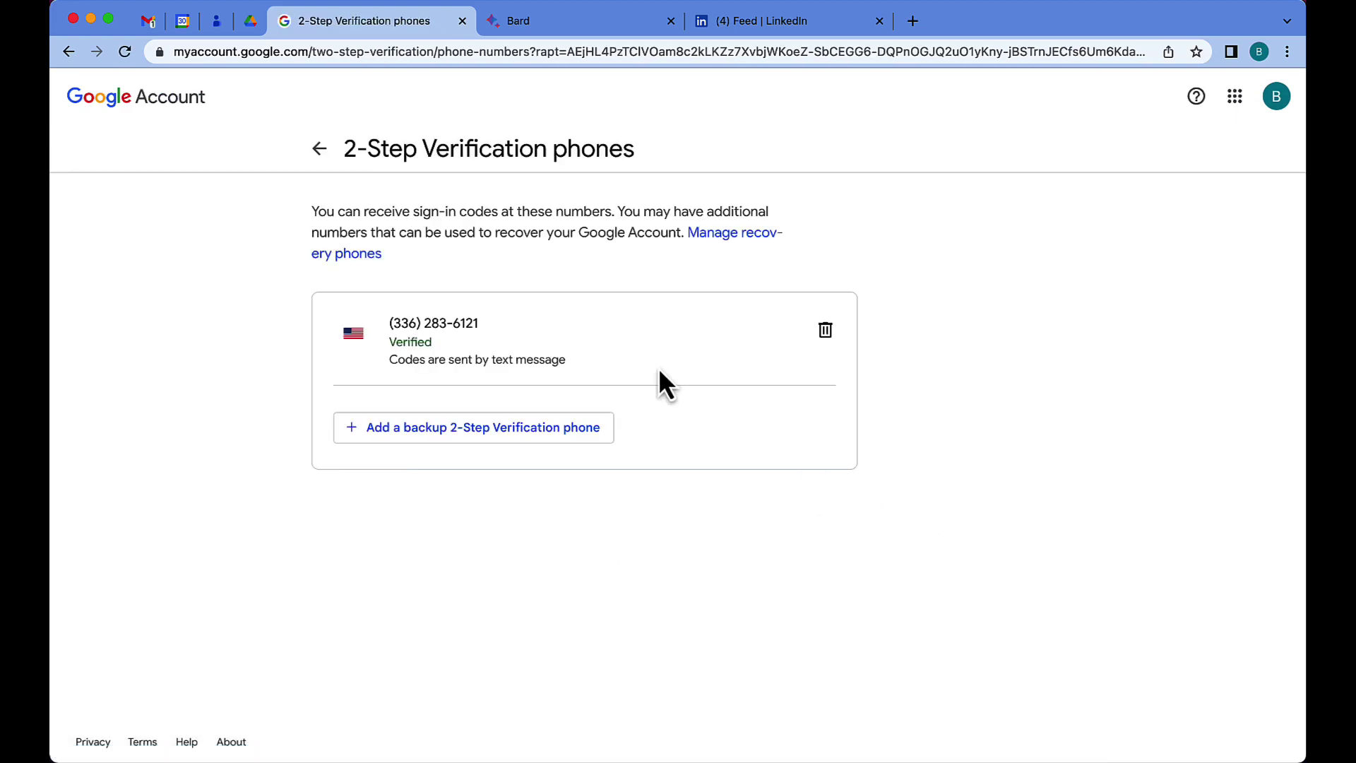
left_click(825, 332)
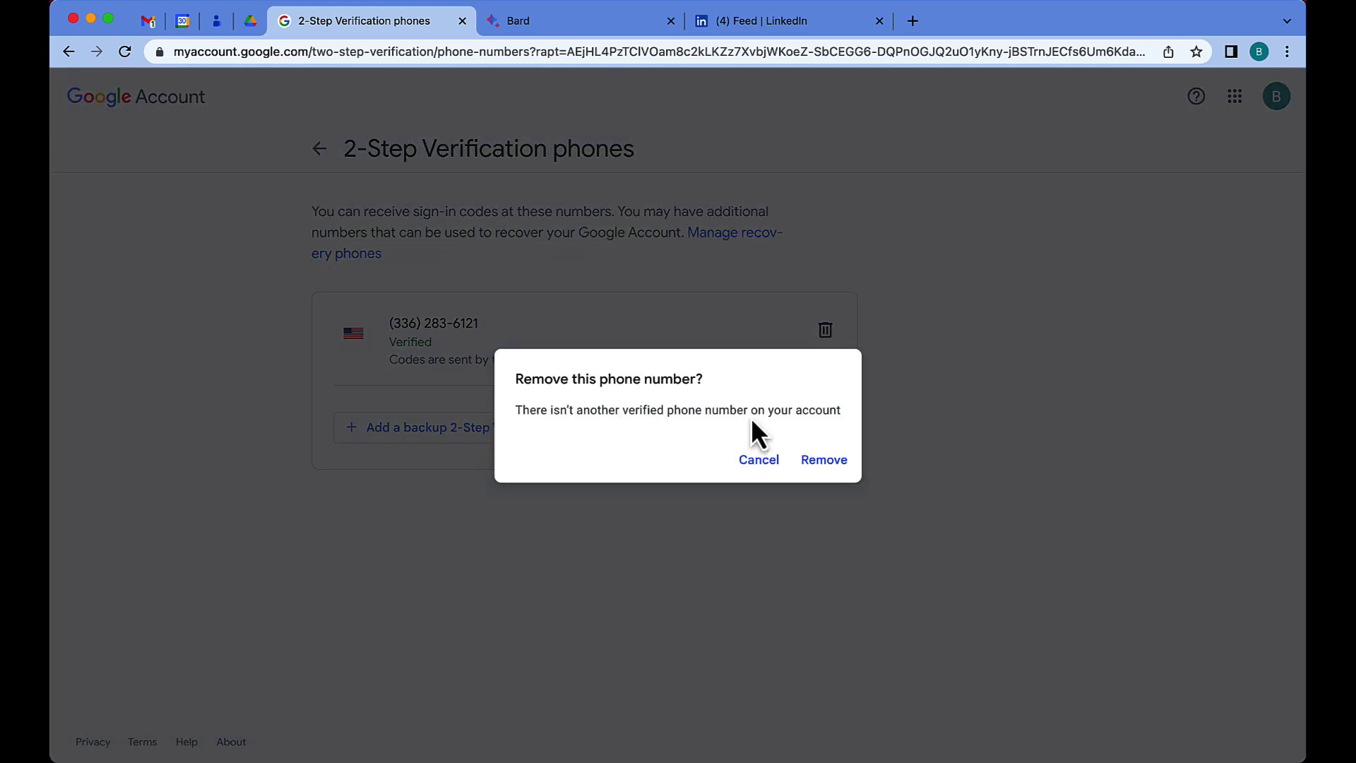
left_click(825, 462)
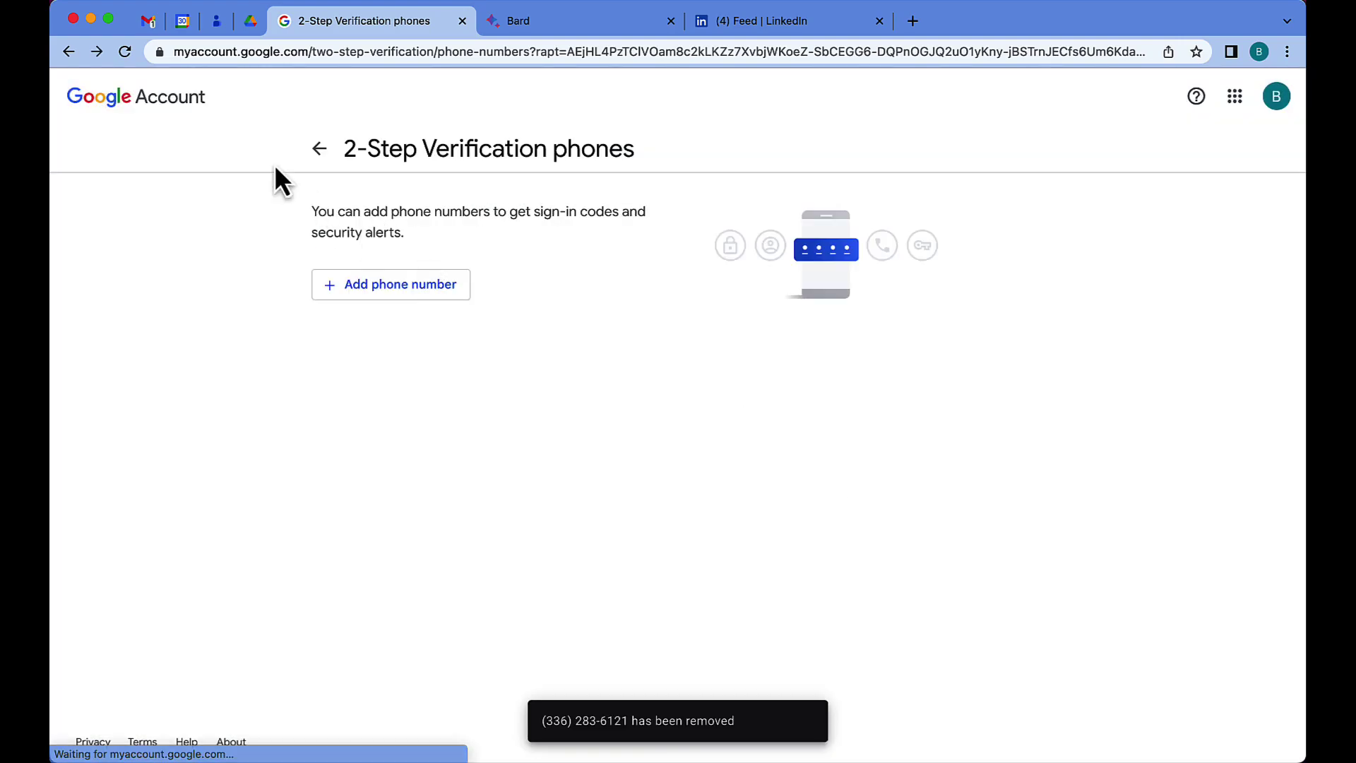
left_click(321, 148)
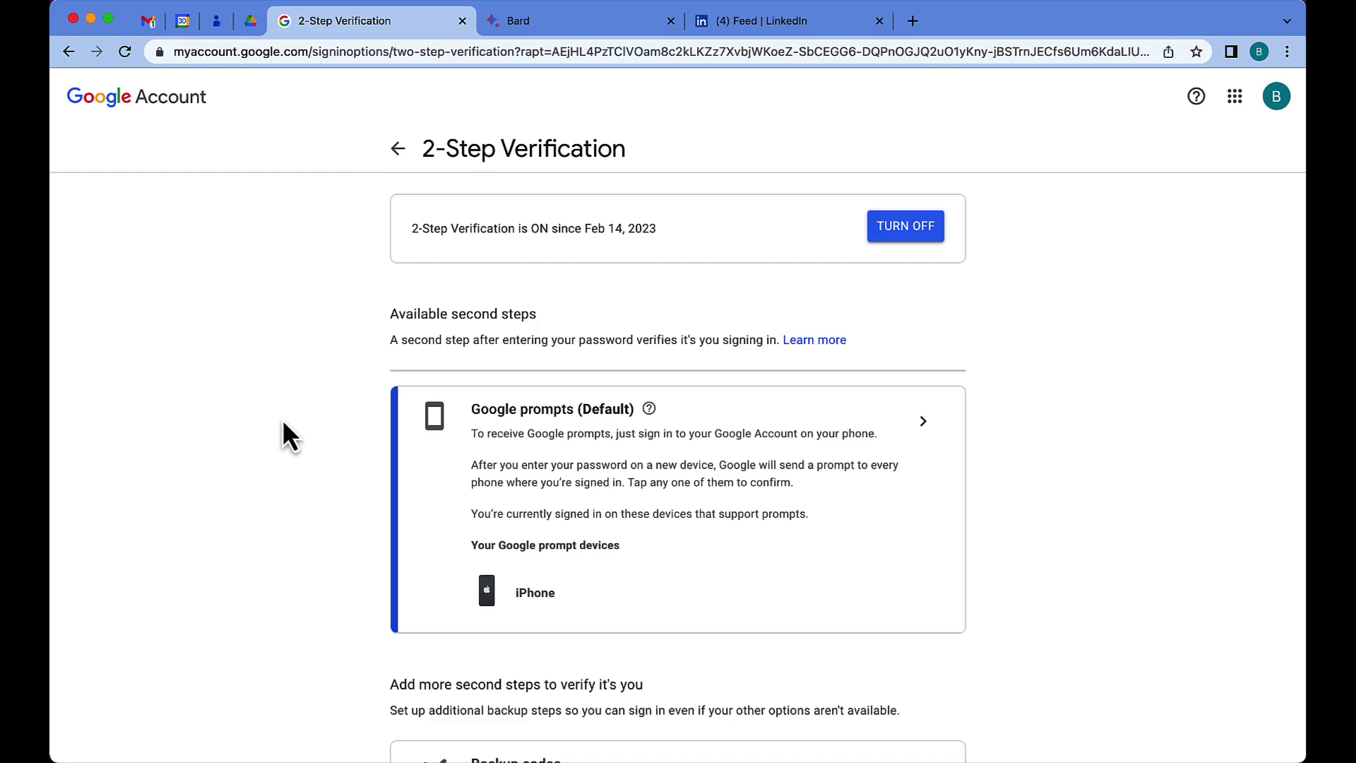
scroll(281, 419, "down", 5)
scroll(283, 418, "down", 3)
scroll(282, 418, "down", 3)
scroll(282, 418, "down", 2)
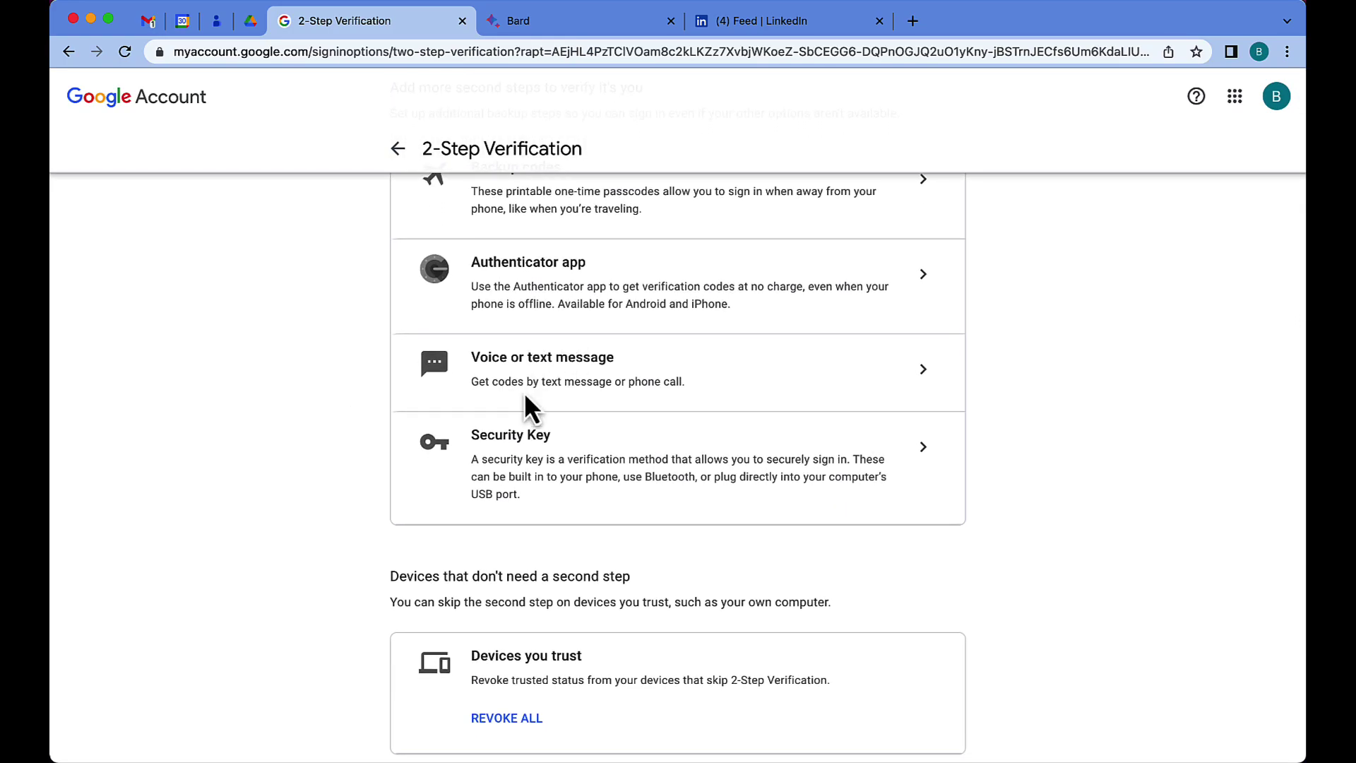
scroll(504, 416, "up", 4)
scroll(504, 416, "up", 4)
scroll(503, 417, "up", 4)
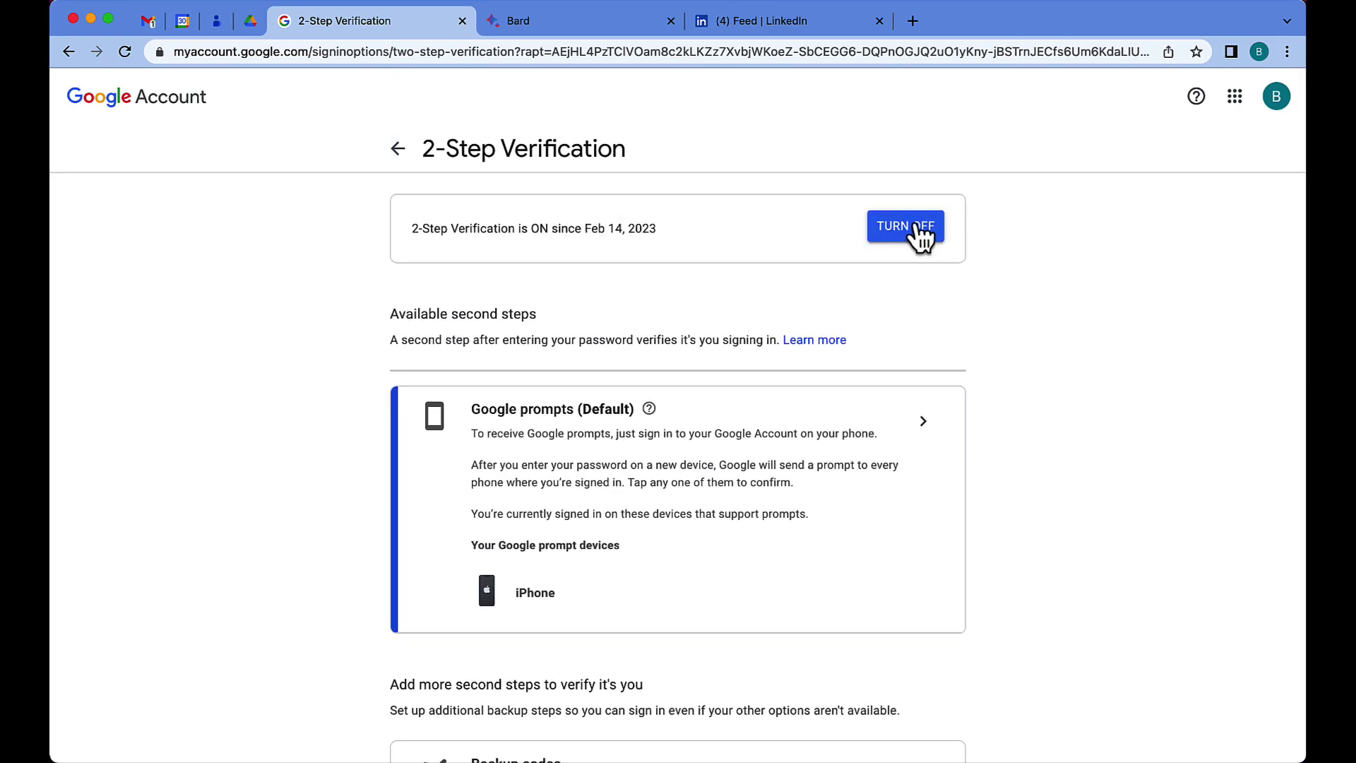
- Turn off and confirm 2-Step Verification, then check that Recovery phone is empty
left_click(904, 225)
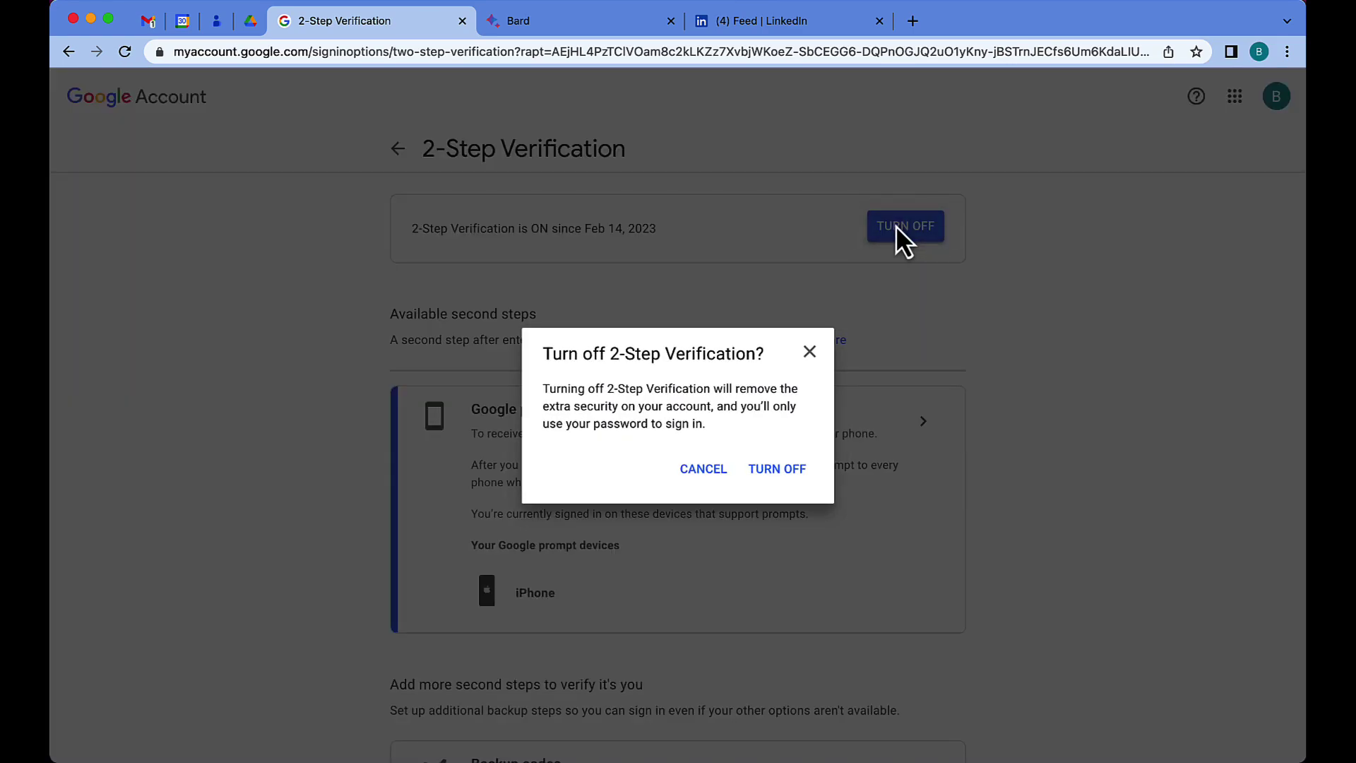
left_click(777, 470)
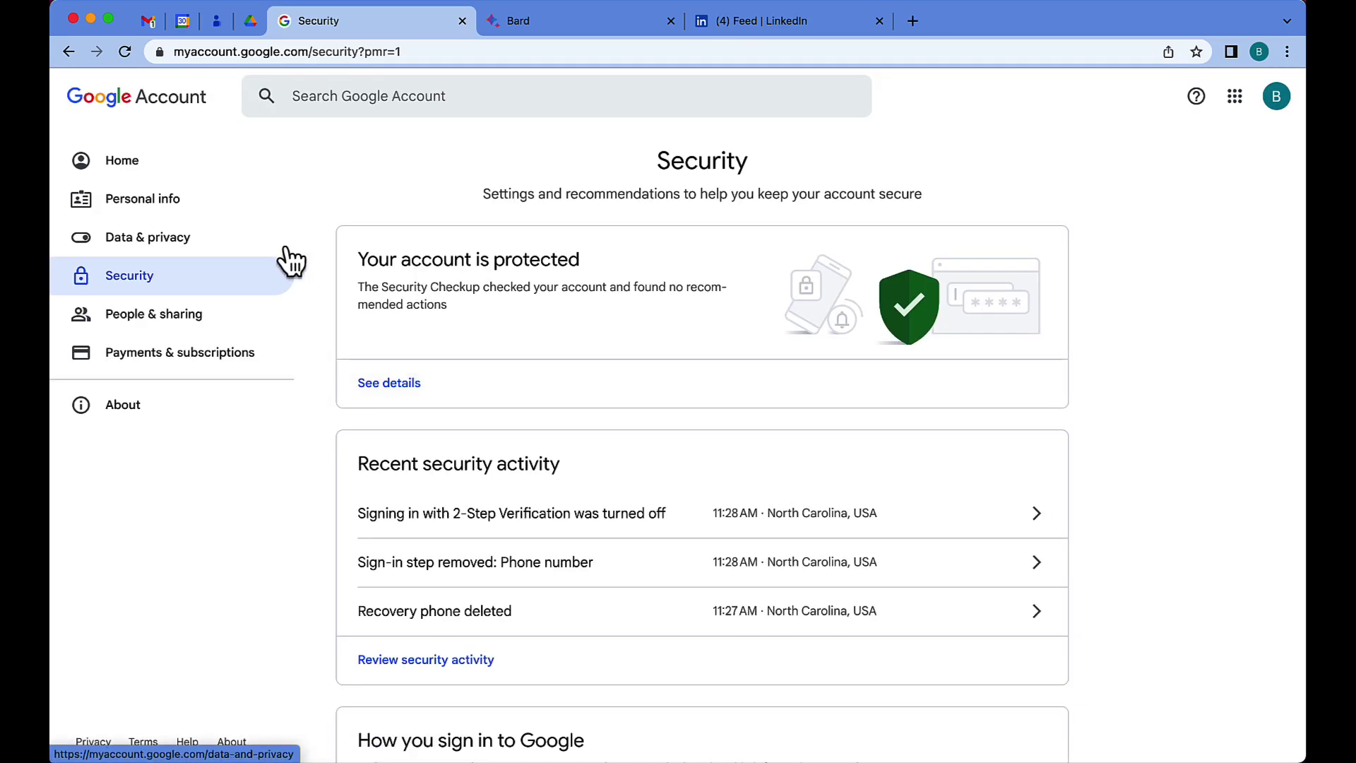
scroll(463, 304, "down", 3)
scroll(463, 305, "down", 3)
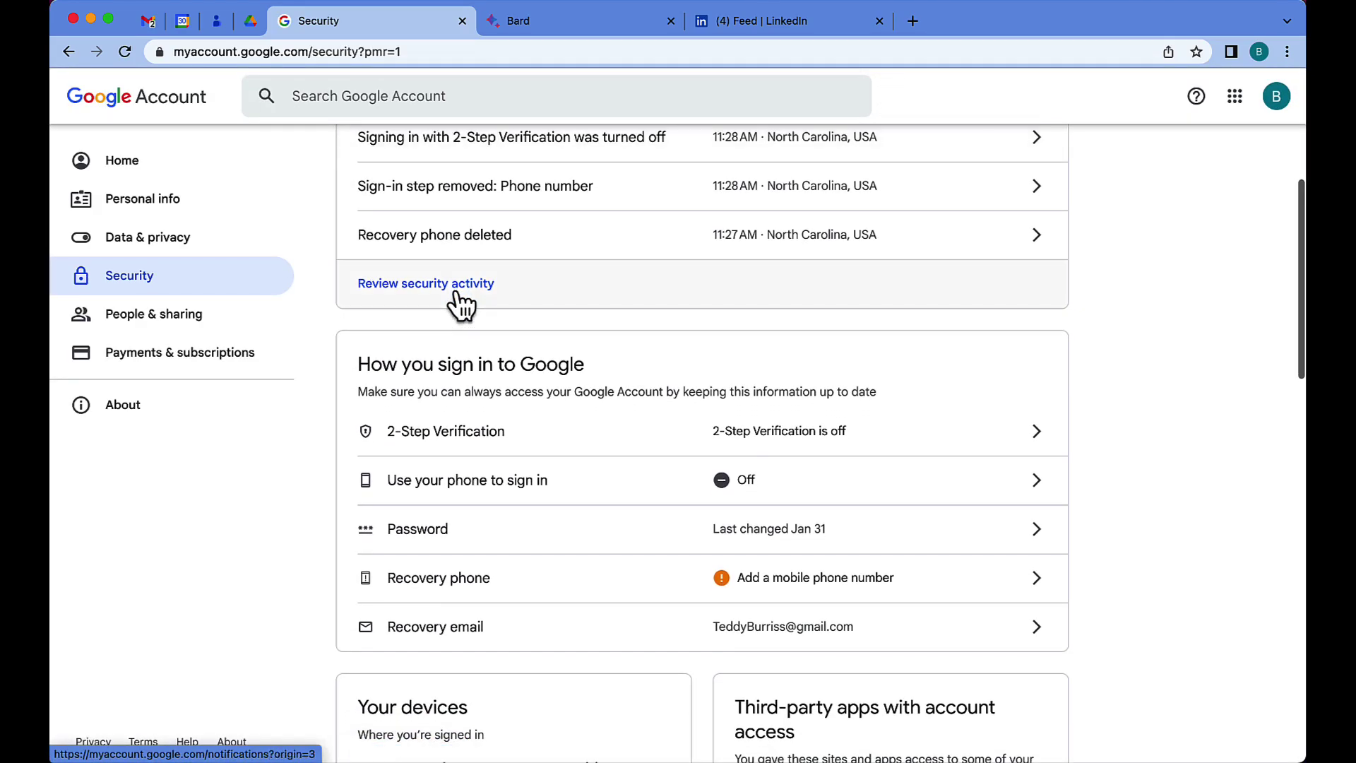
scroll(463, 304, "down", 2)
scroll(464, 303, "down", 1)
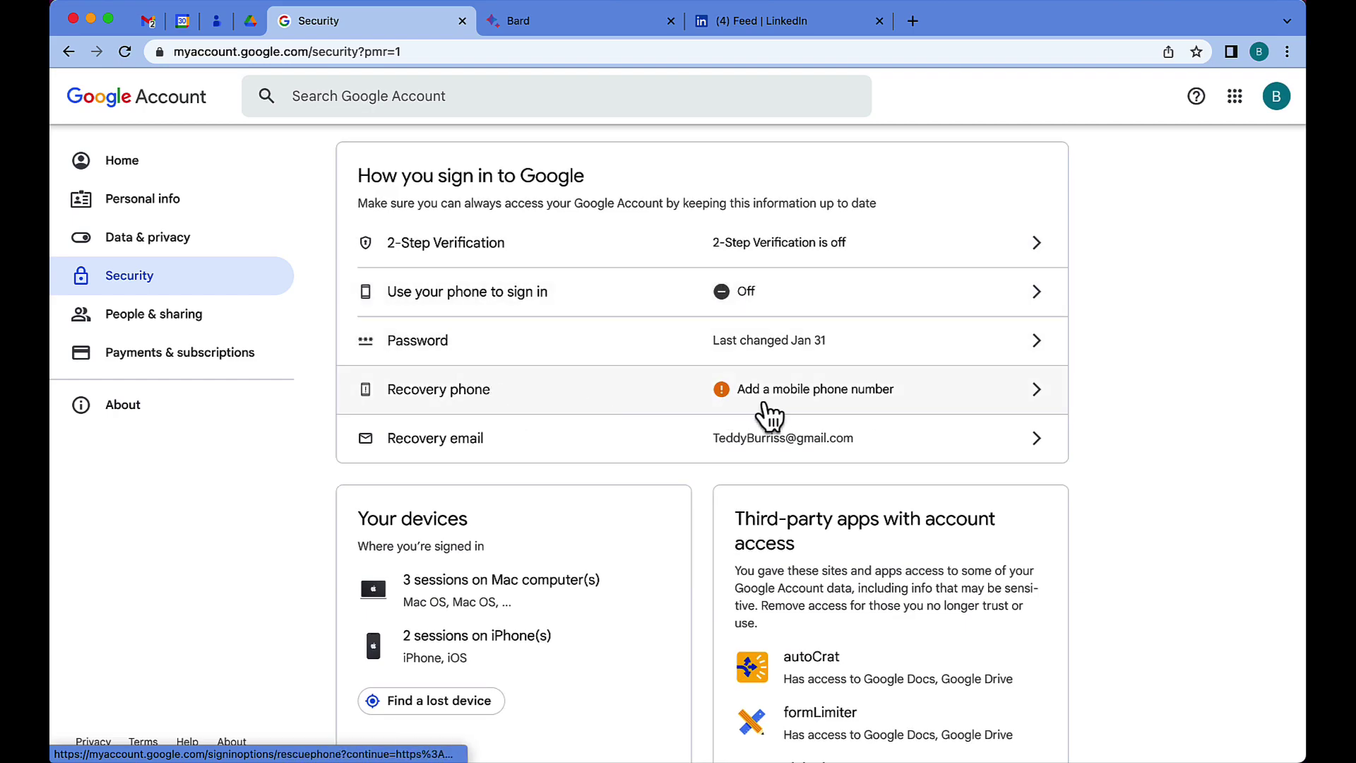
left_click(816, 397)
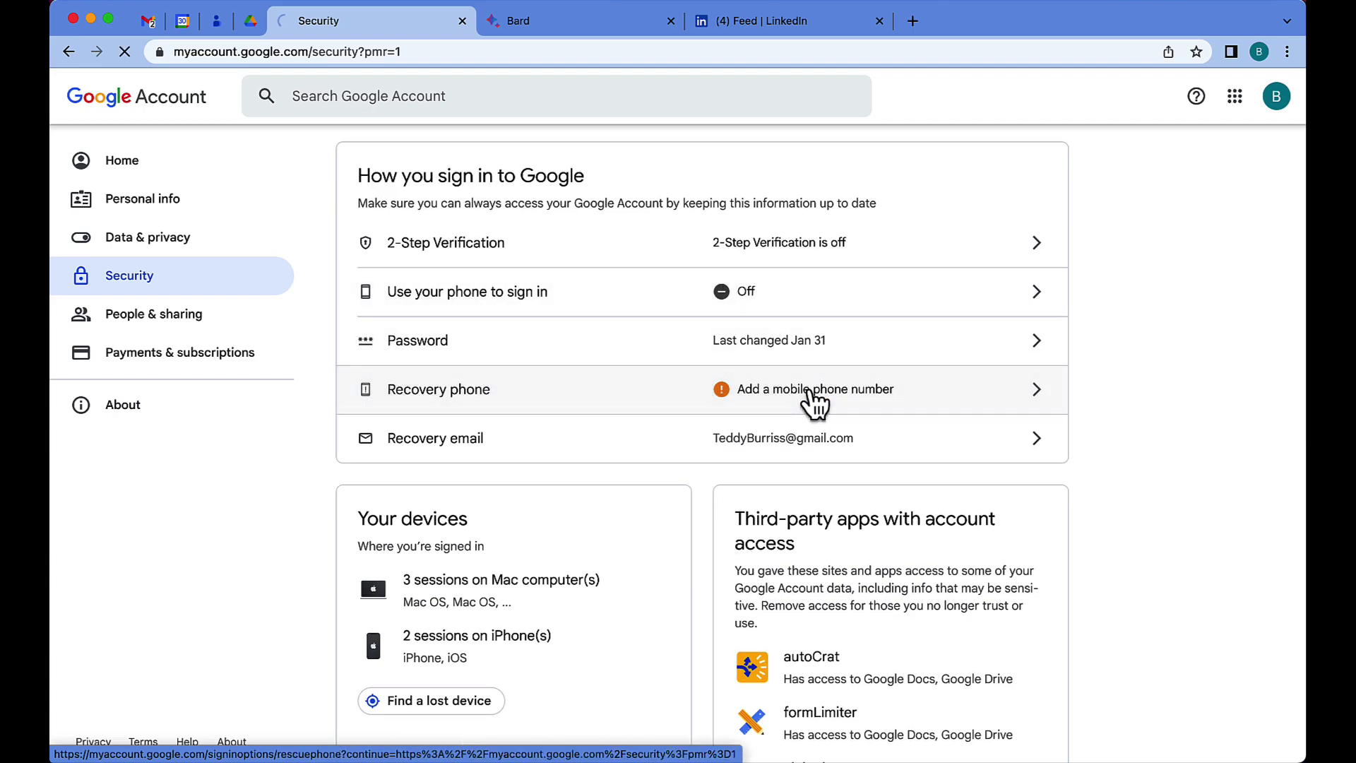
left_click(399, 148)
scroll(627, 471, "down", 3)
scroll(627, 471, "down", 3)
scroll(790, 366, "down", 3)
scroll(788, 365, "down", 3)
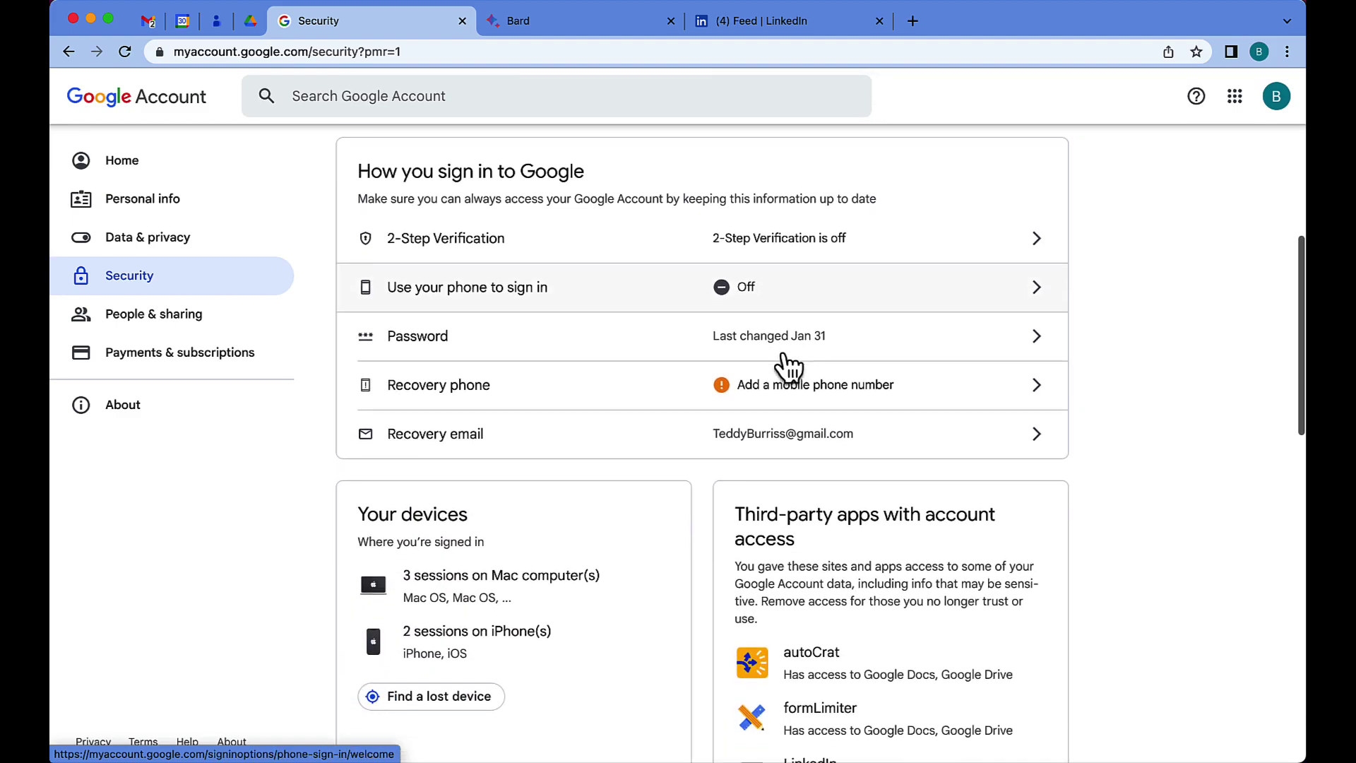
scroll(683, 394, "down", 3)
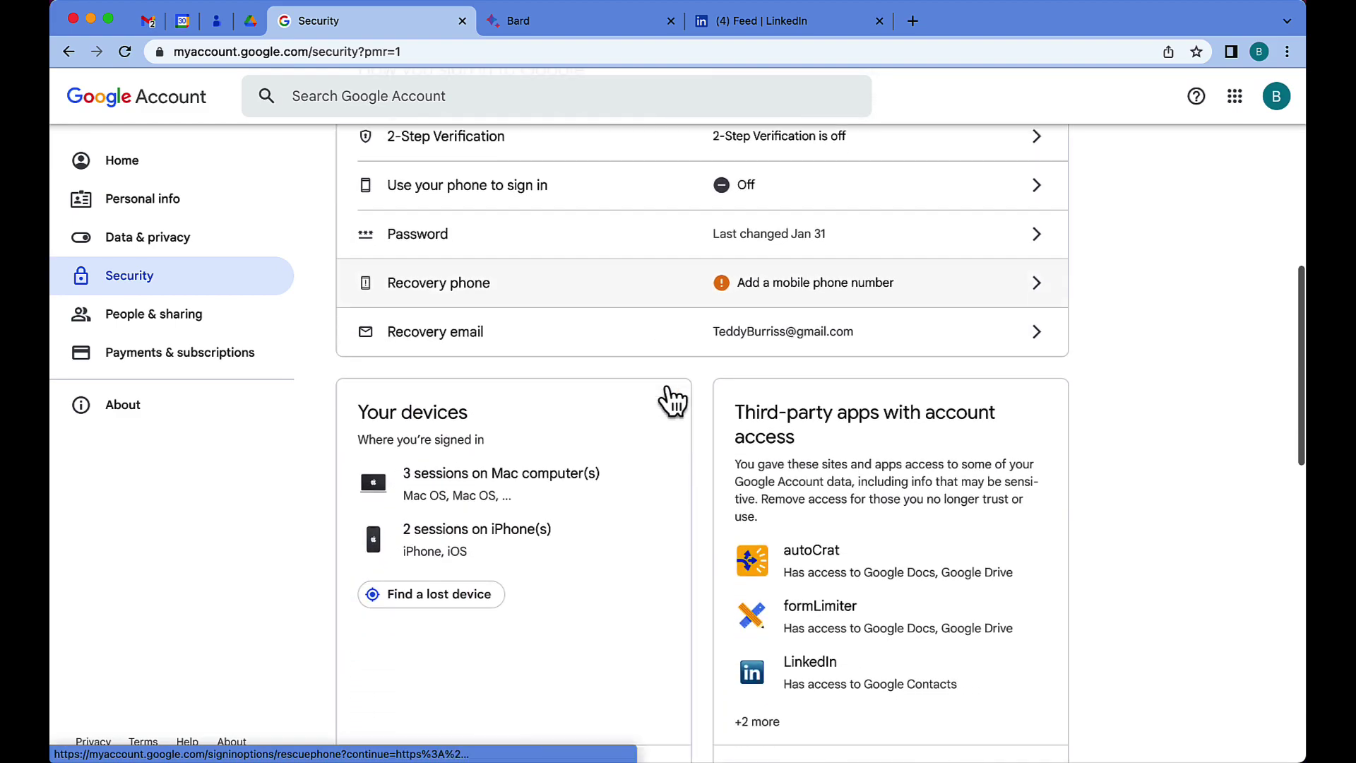
scroll(674, 394, "down", 3)
scroll(674, 400, "down", 3)
scroll(675, 400, "down", 3)
scroll(673, 400, "down", 3)
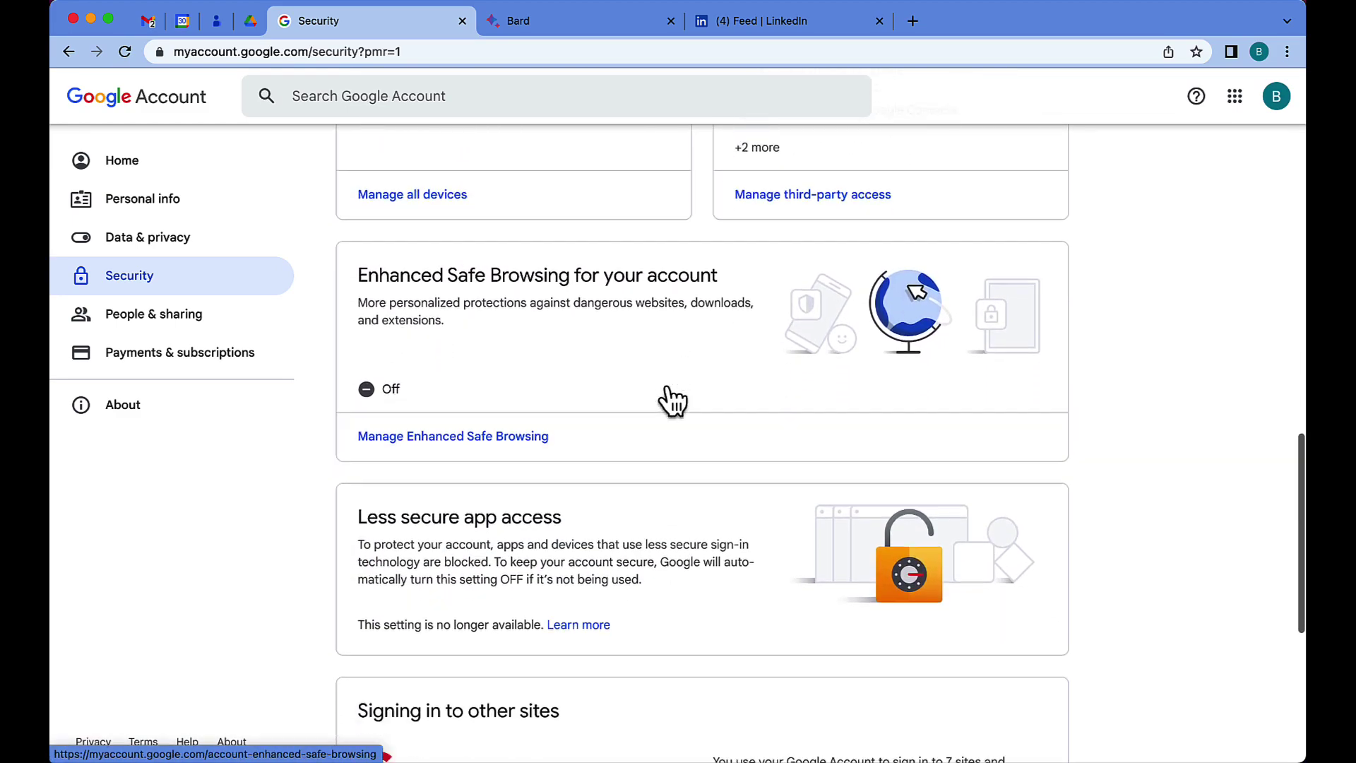
scroll(673, 399, "down", 3)
scroll(673, 399, "down", 3)
scroll(673, 400, "down", 2)
scroll(675, 400, "up", 3)
scroll(674, 400, "up", 10)
scroll(555, 406, "down", 3)
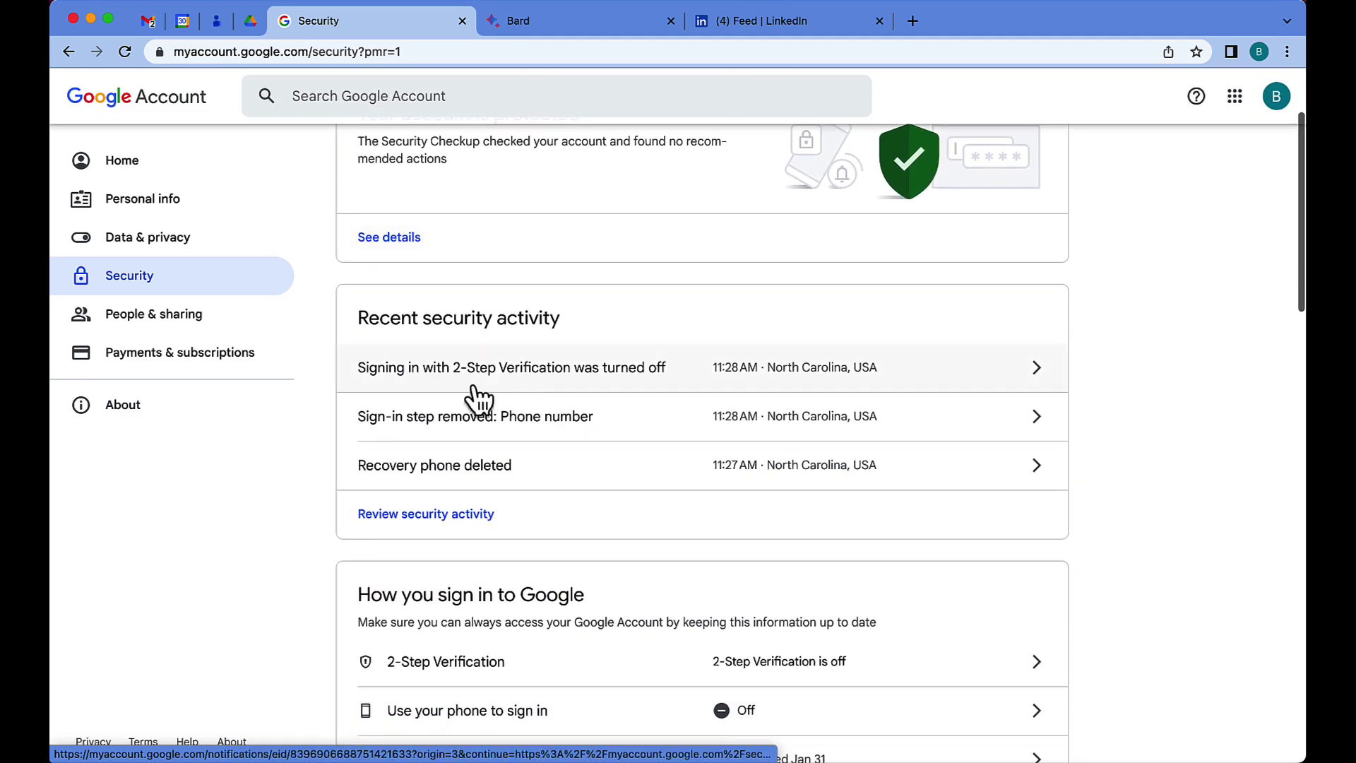
scroll(540, 424, "down", 2)
scroll(530, 455, "down", 2)
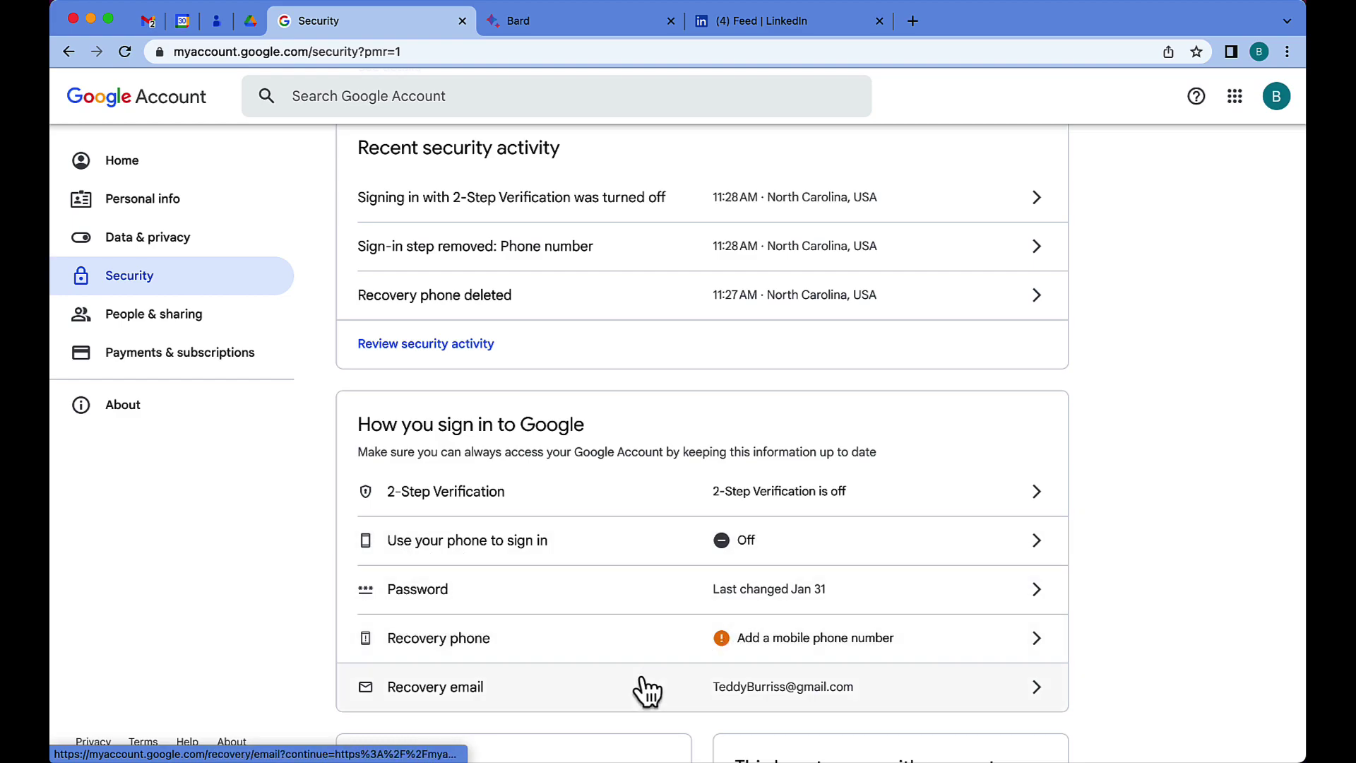
left_click(142, 198)
scroll(717, 488, "down", 4)
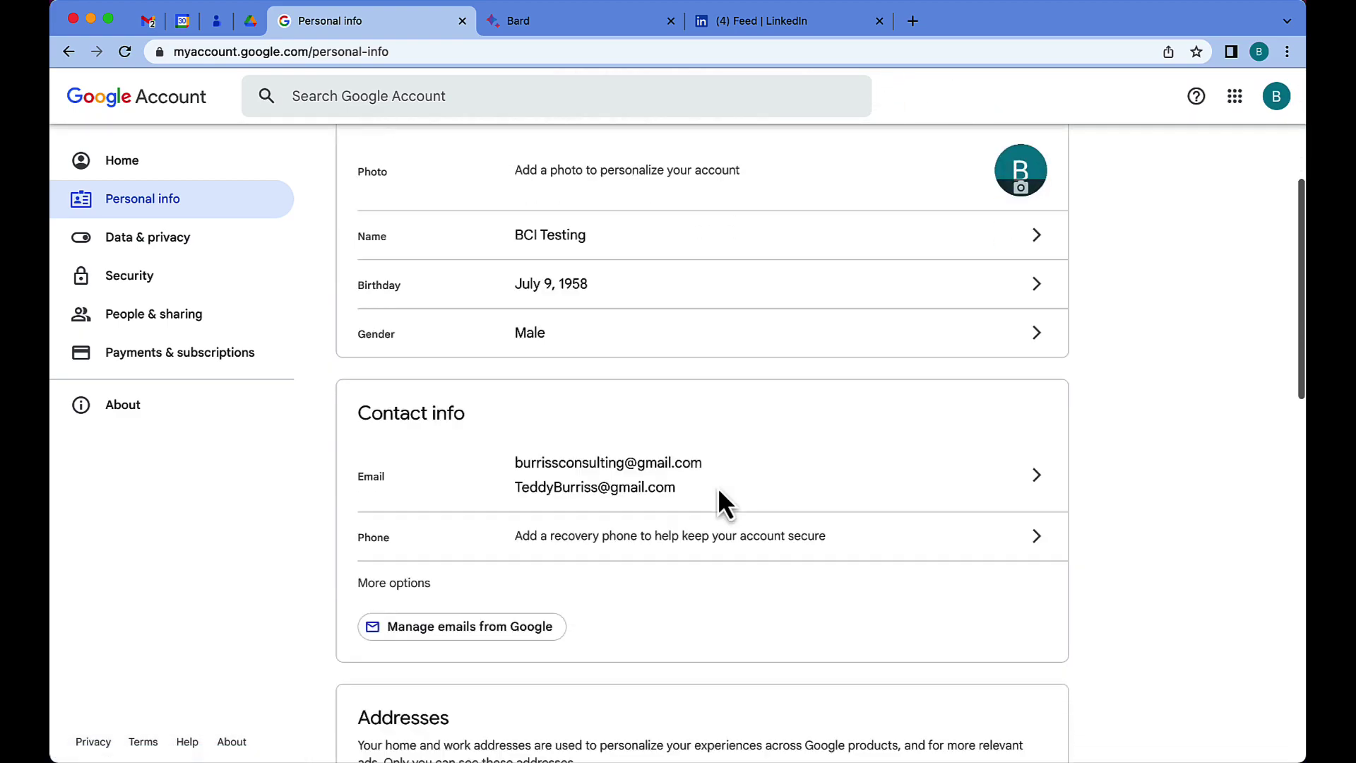
scroll(717, 487, "down", 2)
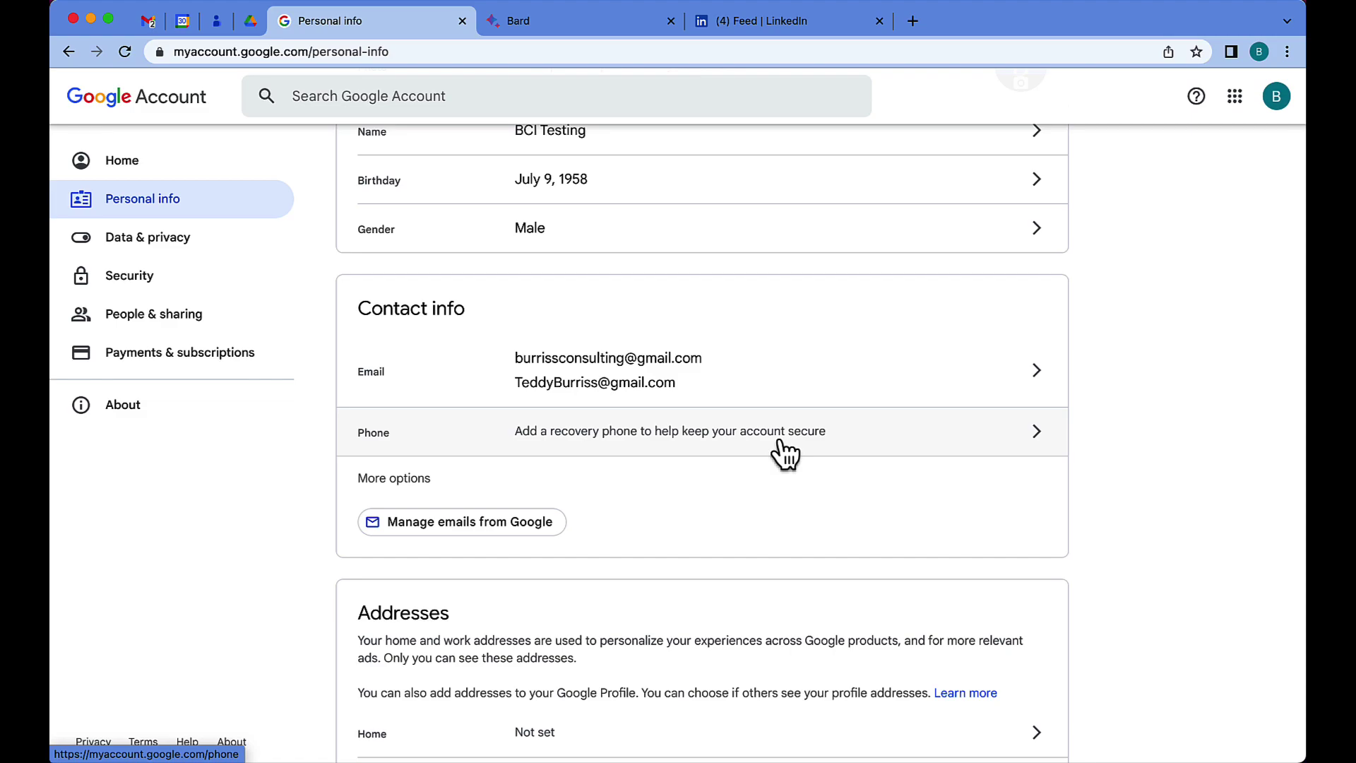
left_click(154, 274)
scroll(615, 434, "down", 5)
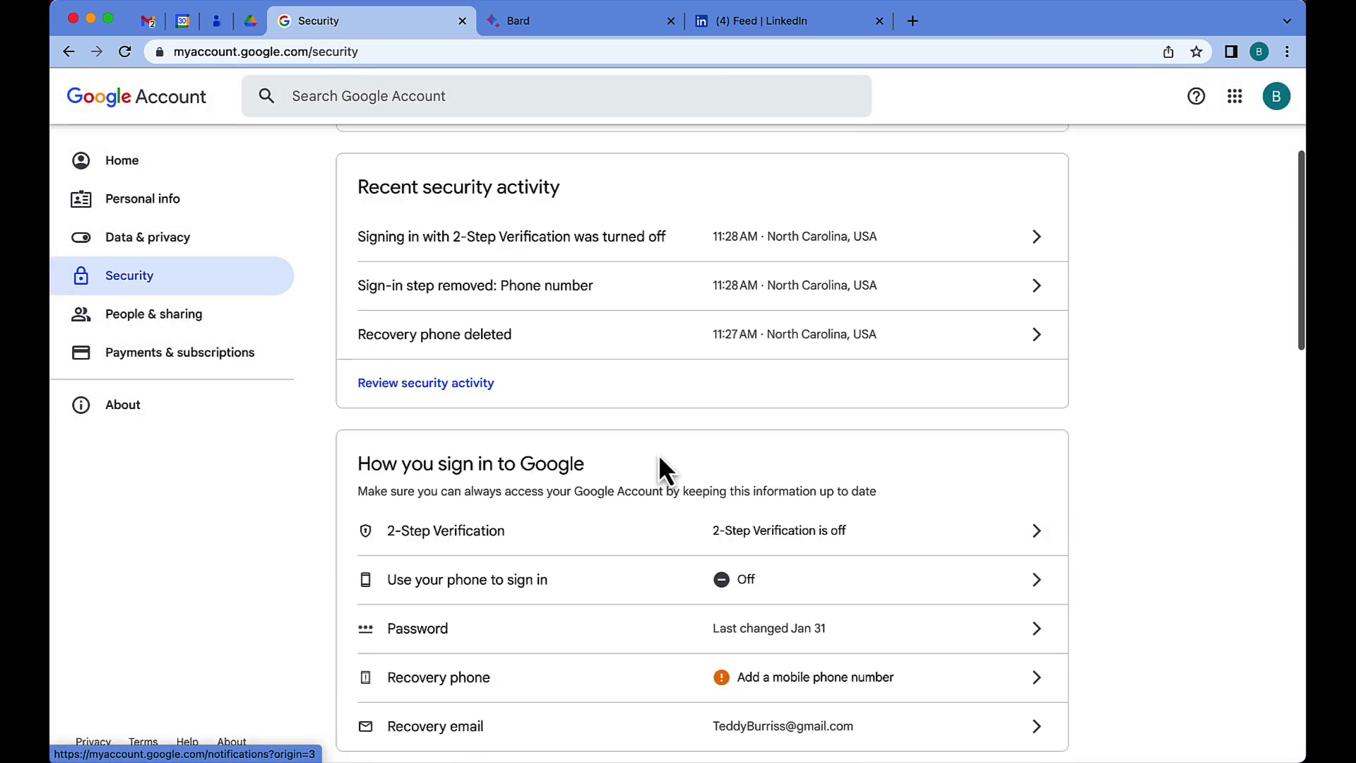
scroll(658, 454, "down", 1)
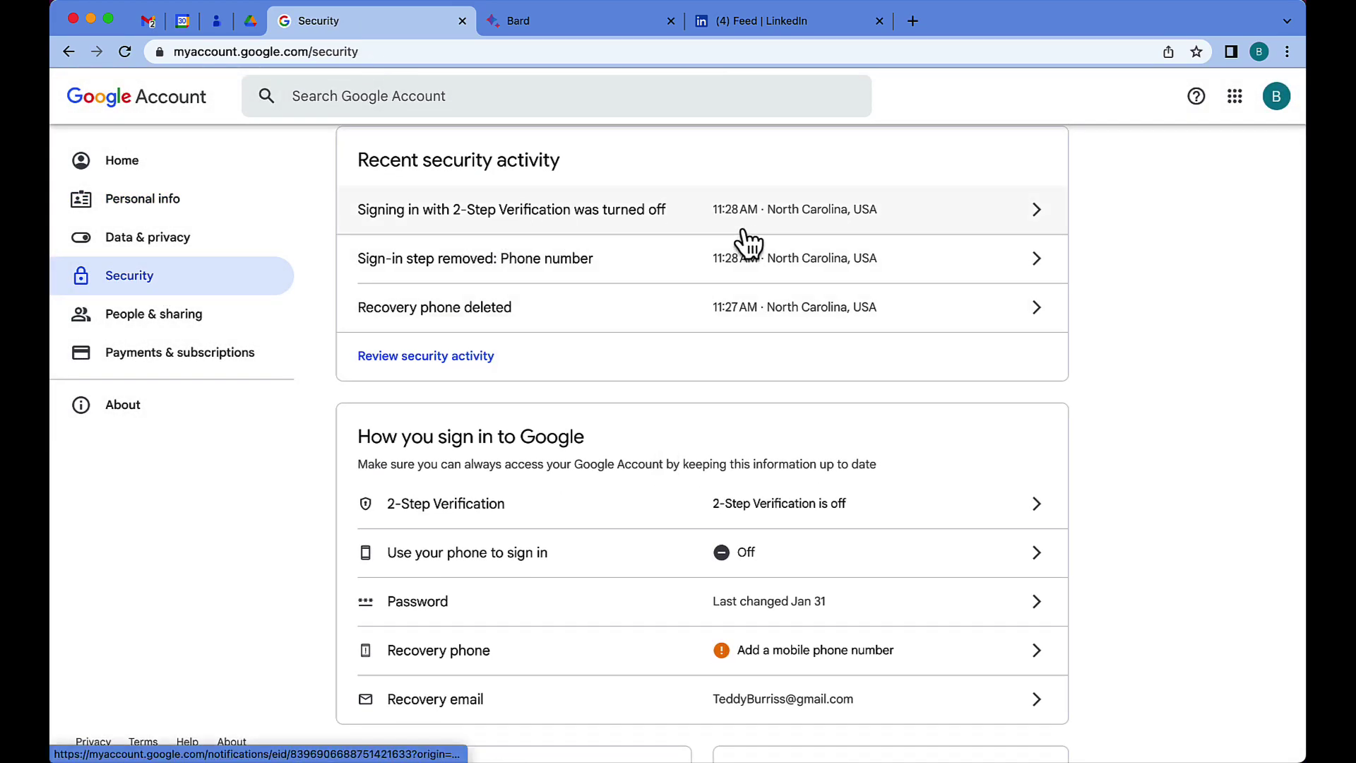